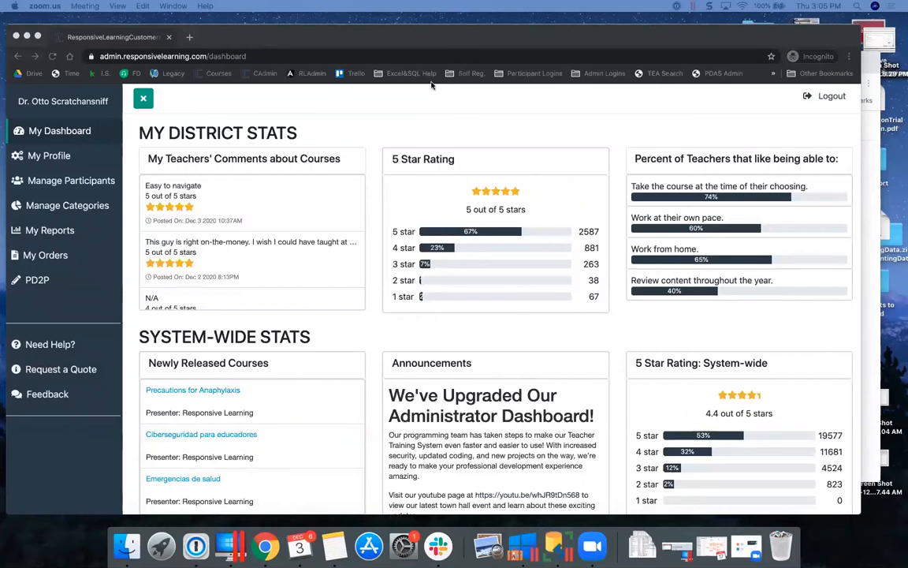
Open the Manage My Participants list from the admin sidebar
left_click(383, 44)
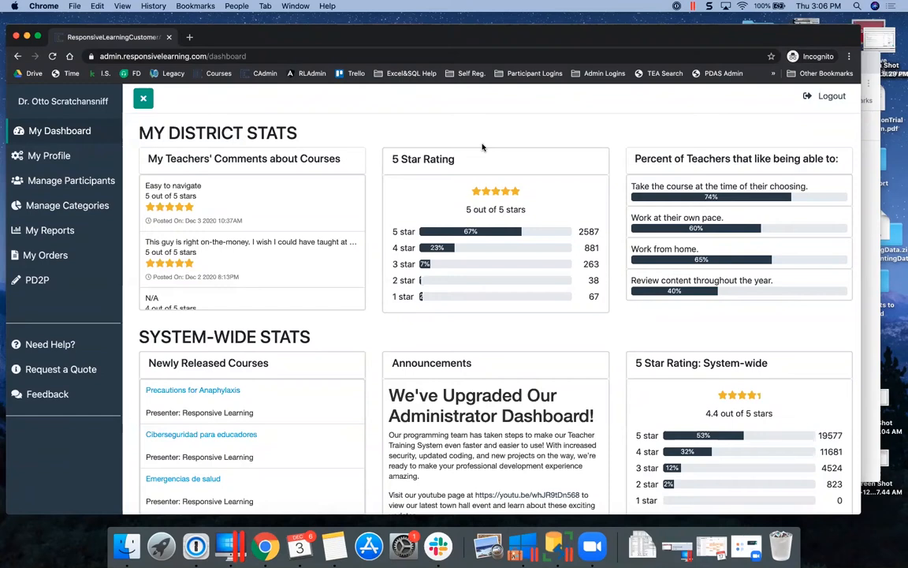
left_click(99, 183)
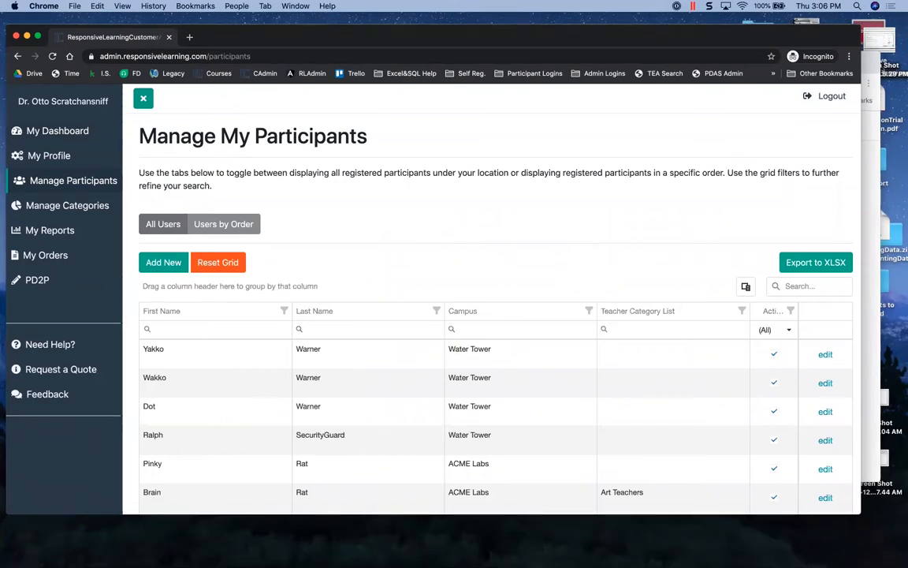
Start a new participant and enter their first name, last name, pasted e-mail and employee number
left_click(147, 261)
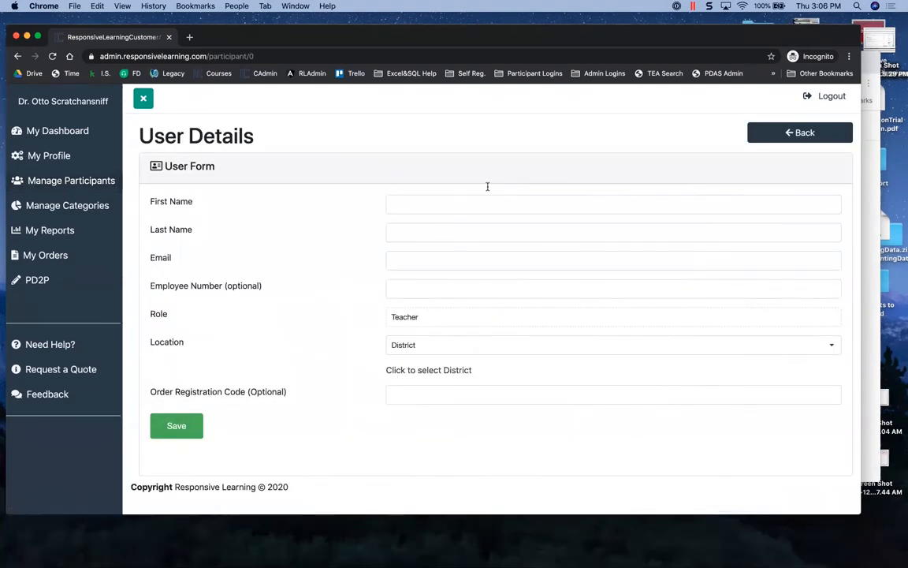
left_click(417, 204)
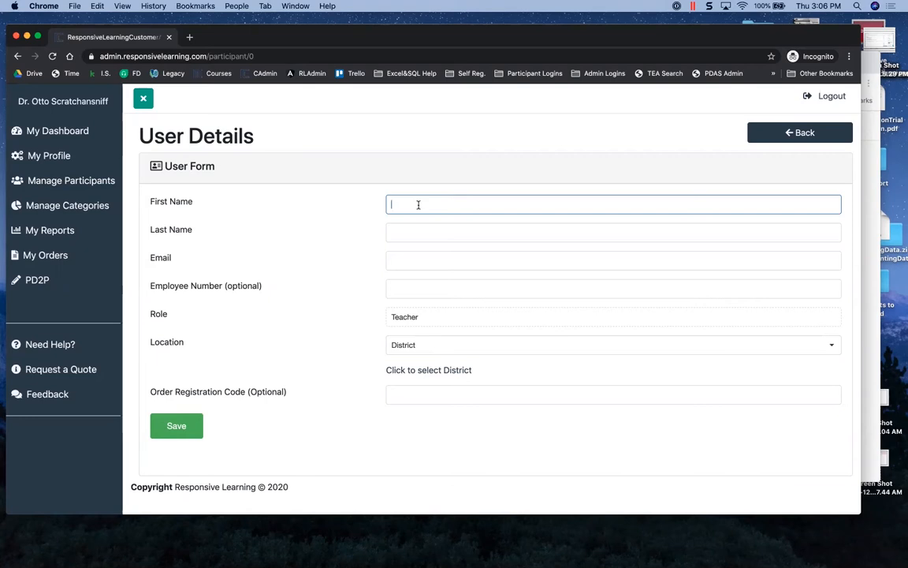
type("Buttons")
key("Tab")
type("The Dog")
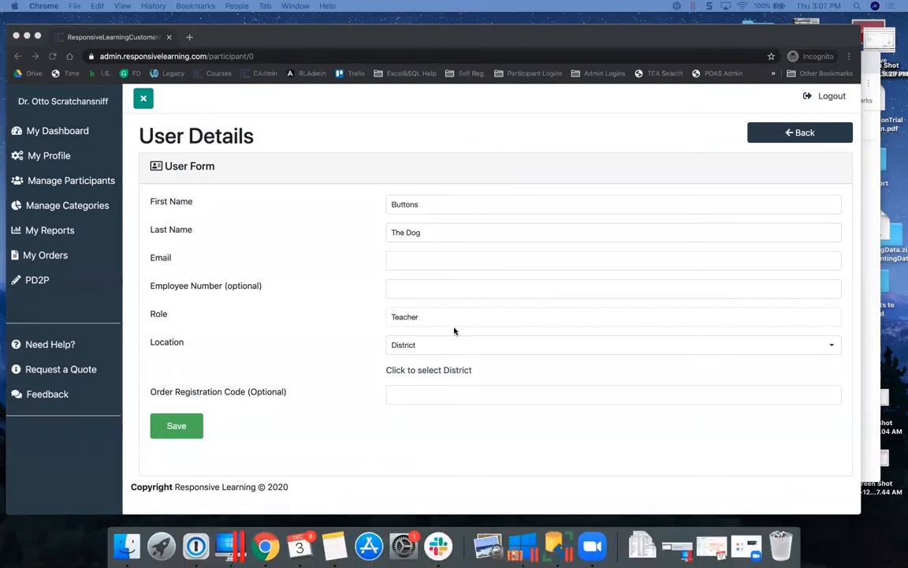
left_click(418, 263)
key("super+v")
left_click(412, 290)
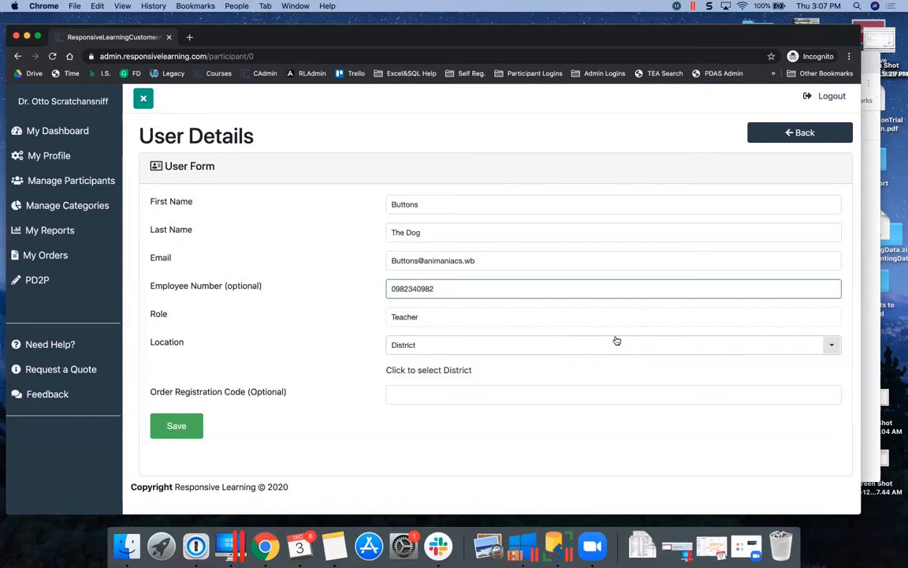
Set the location type to Campus and pick the Water Tower campus via a 'w' search
left_click(831, 345)
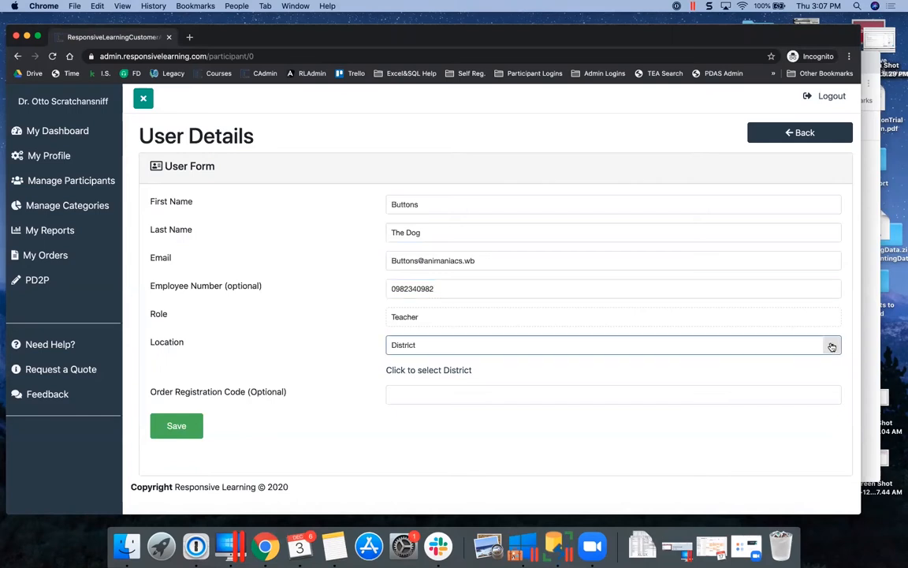
left_click(419, 399)
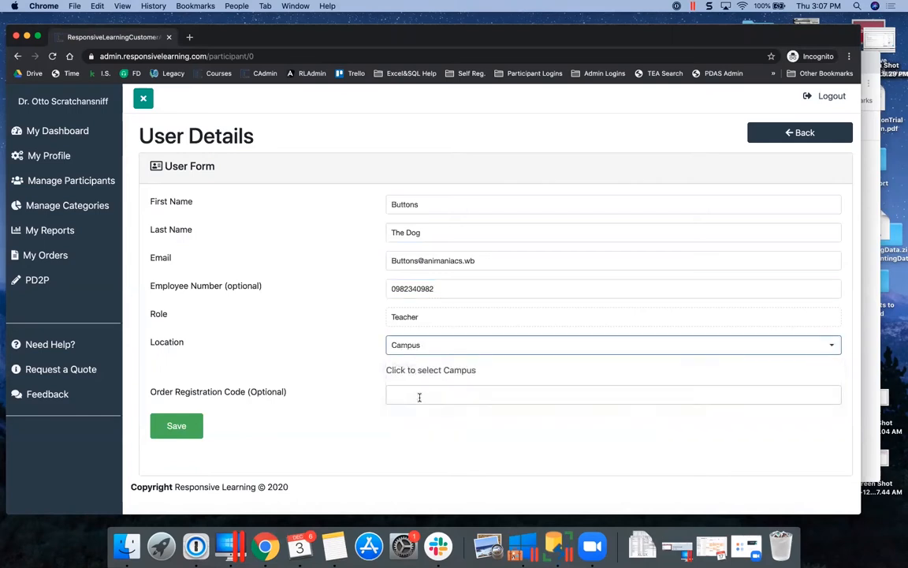
left_click(418, 370)
left_click(486, 182)
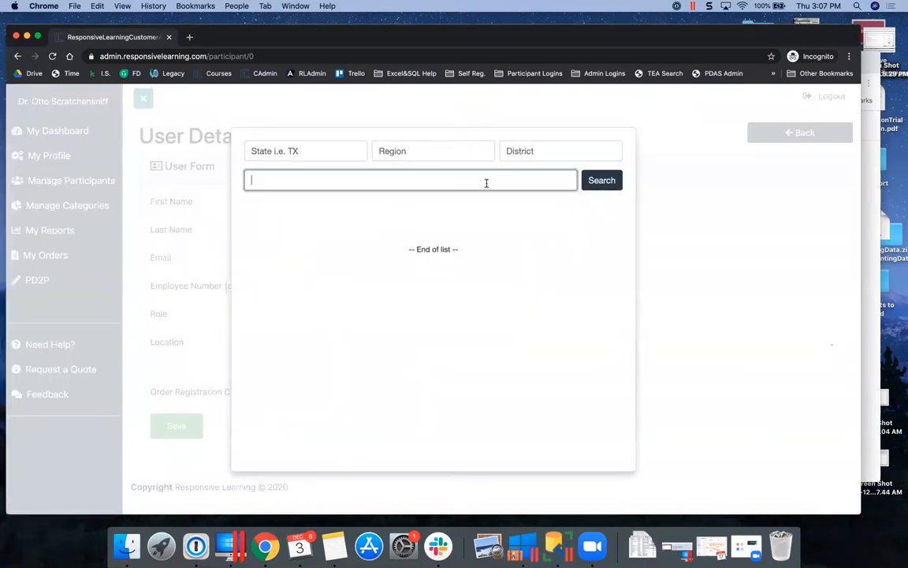
left_click(533, 151)
type("w")
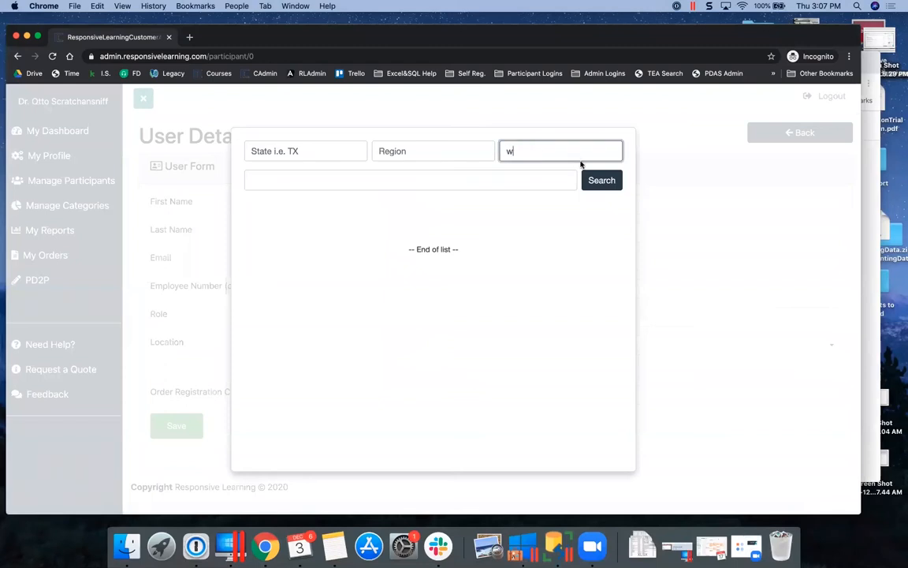
left_click(598, 180)
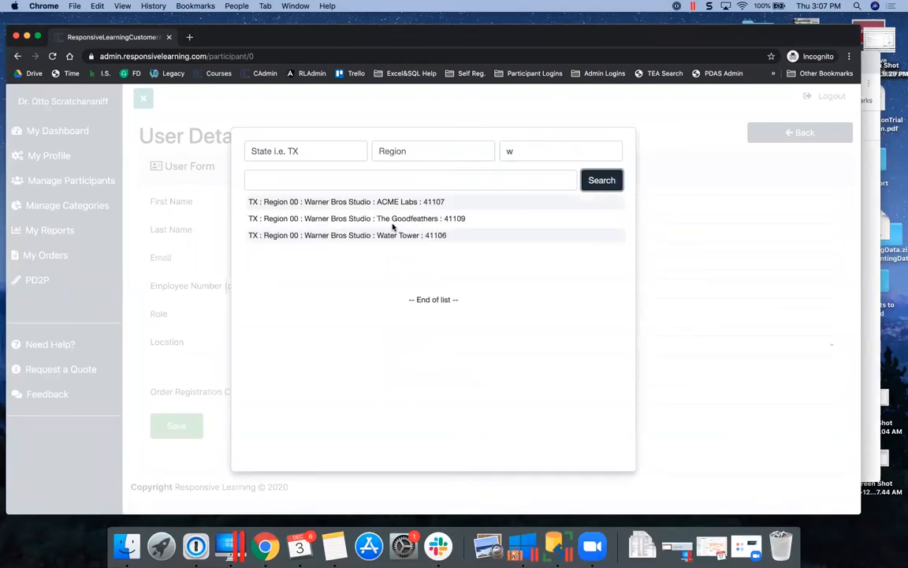
left_click(379, 235)
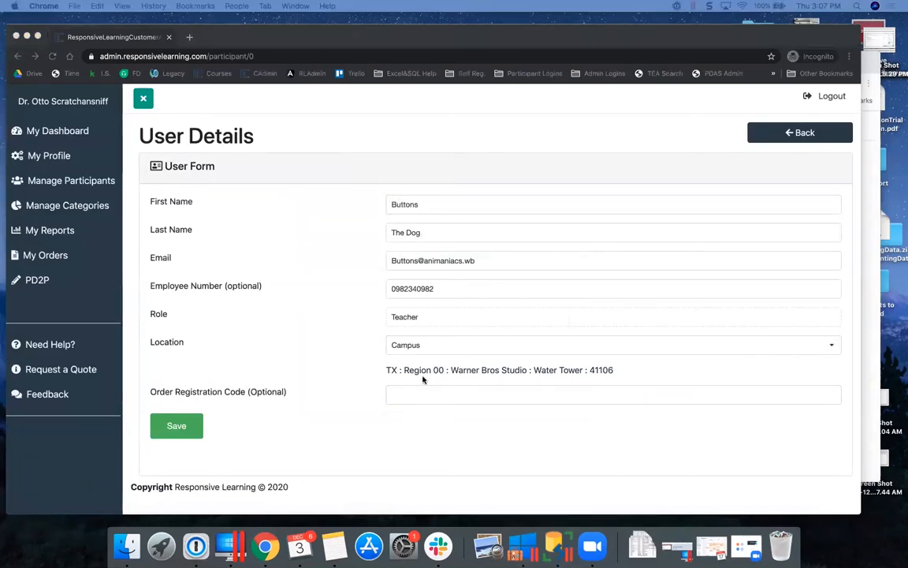
Paste the order registration code and save the new participant
left_click(420, 394)
left_click(420, 394)
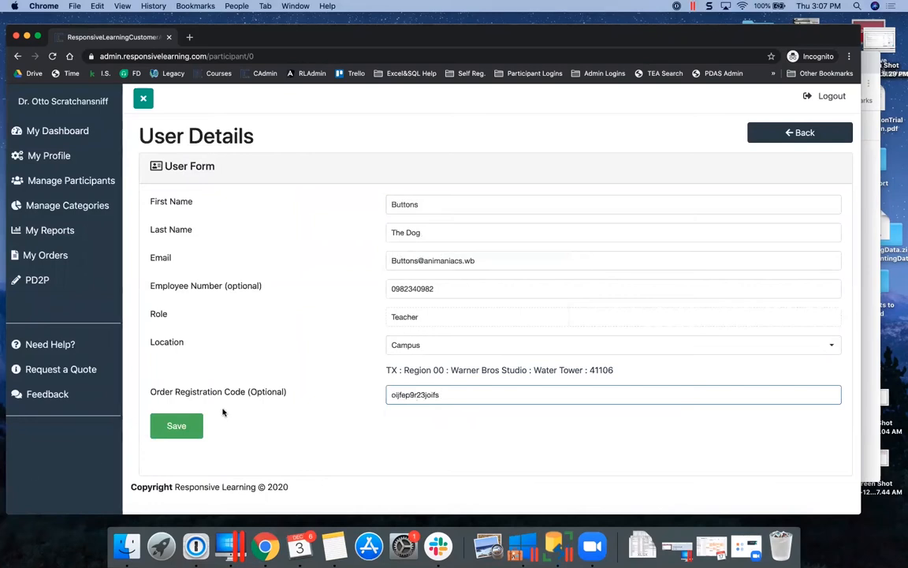
left_click(178, 426)
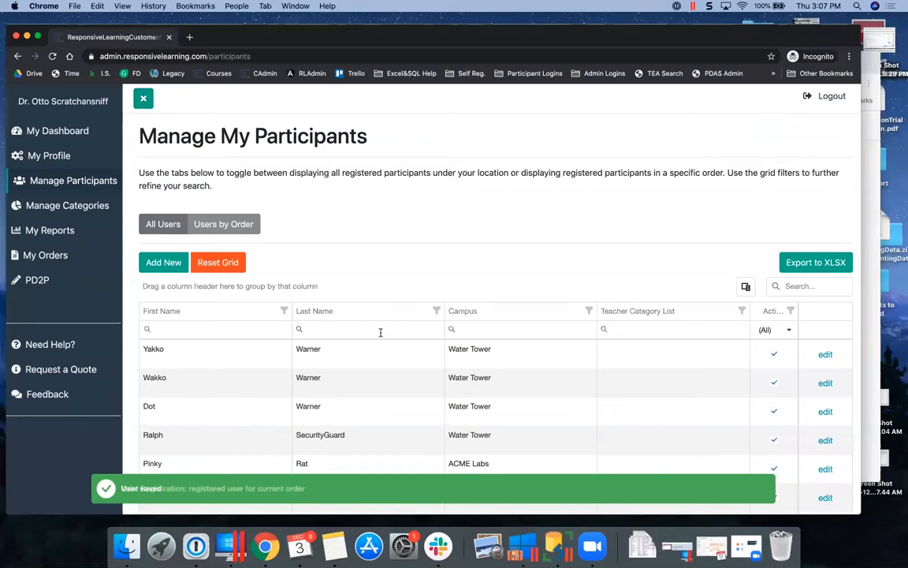
Filter participants by first name and open the new participant's details
left_click(206, 331)
type("button")
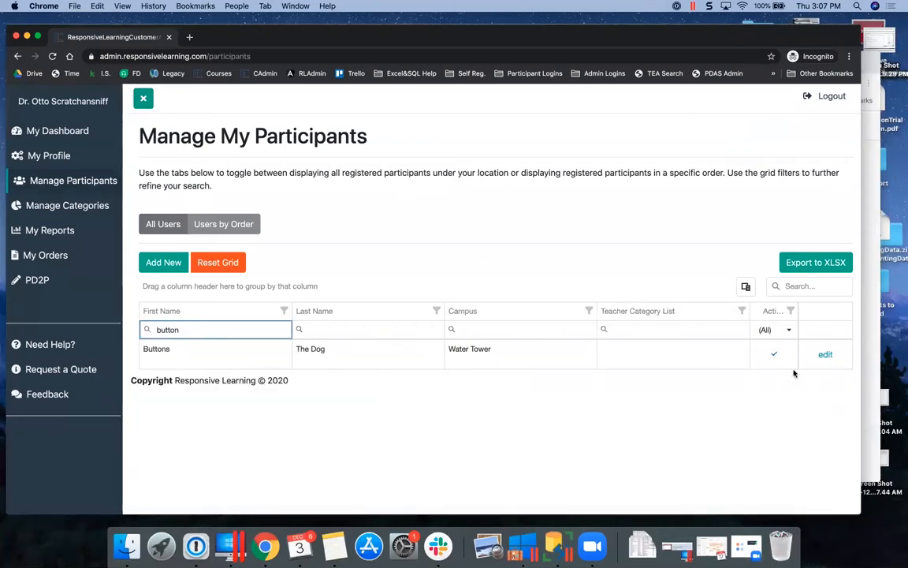
left_click(825, 355)
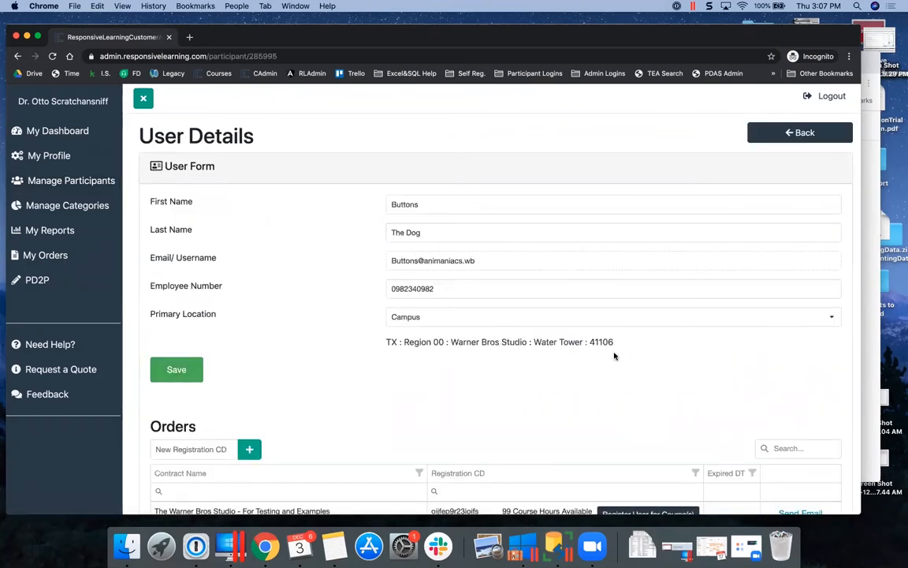
scroll(615, 356, "down", 5)
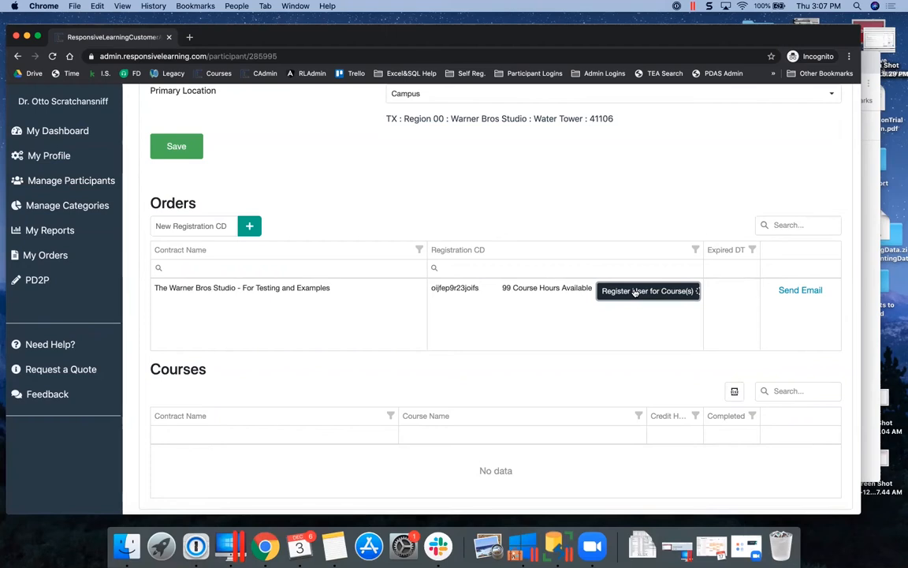
Register the participant for Thinking Outside the Book and review their course list
left_click(635, 291)
scroll(448, 396, "down", 5)
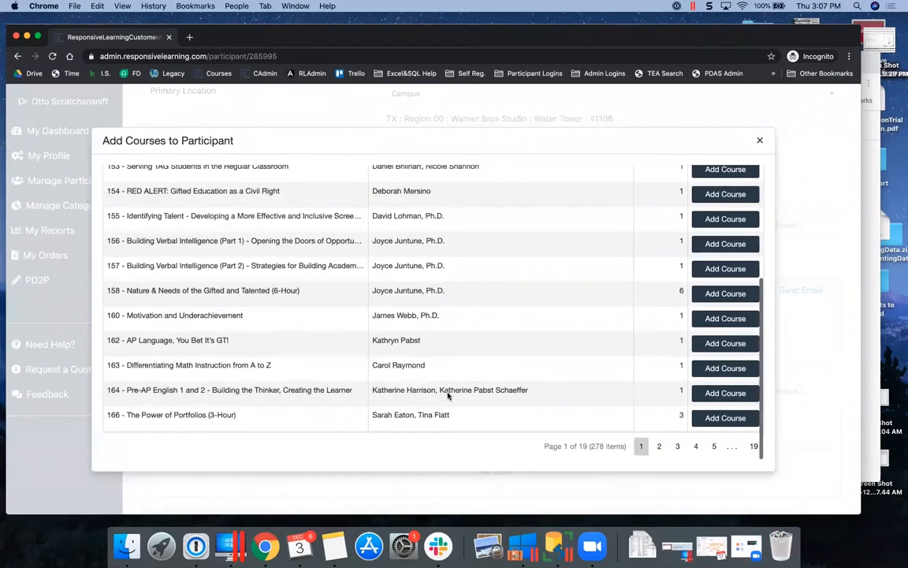
scroll(448, 395, "up", 5)
left_click(703, 275)
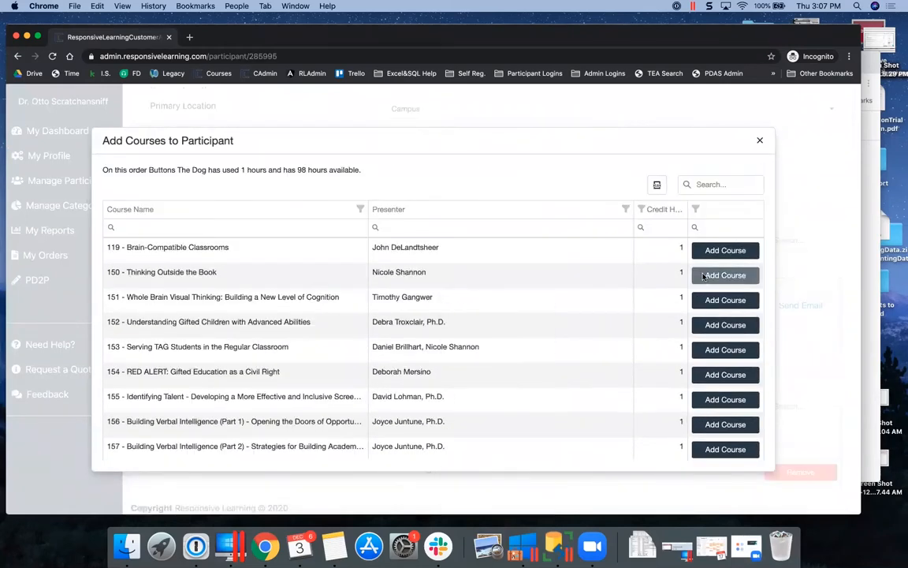
left_click(760, 140)
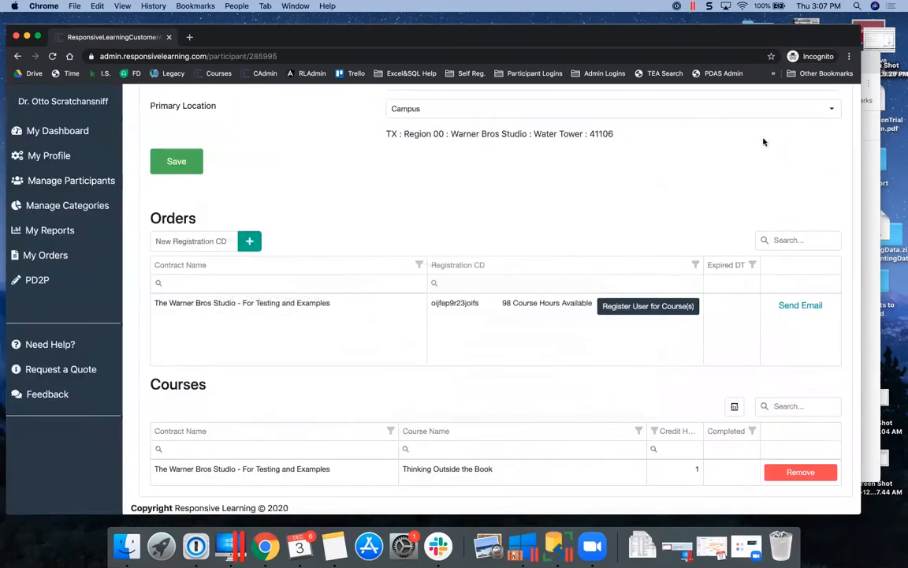
scroll(716, 437, "down", 2)
scroll(717, 438, "up", 5)
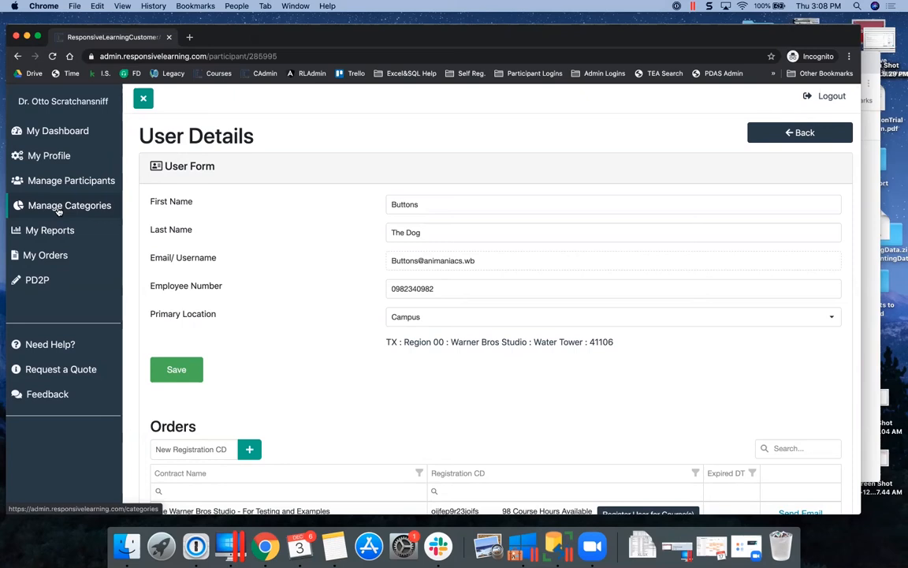
View the GT Update order's details under My Orders, then go to Manage Categories
left_click(46, 258)
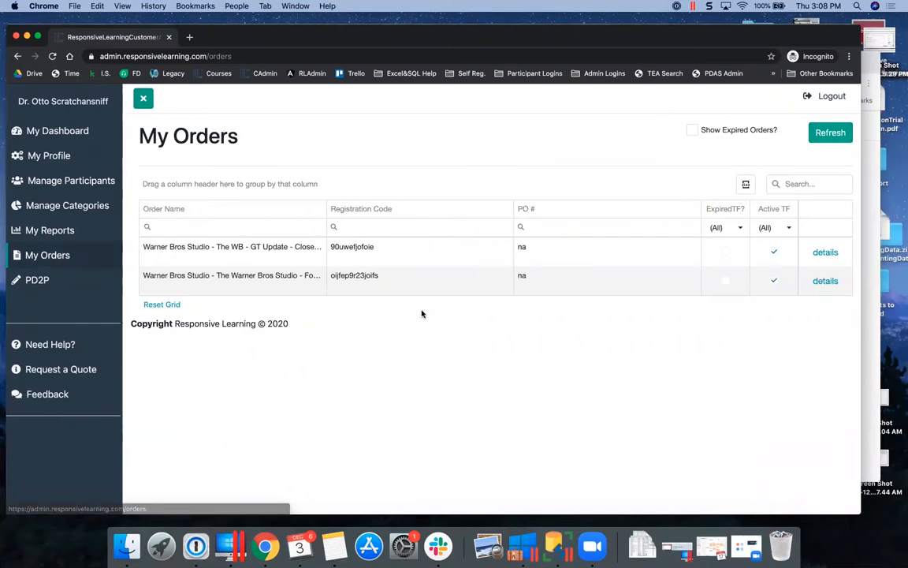
left_click(822, 252)
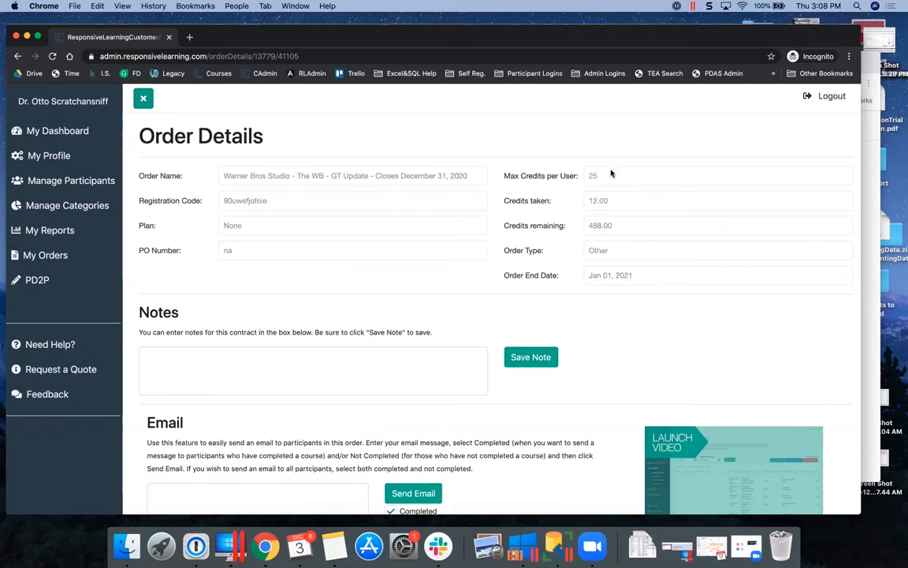
left_click(93, 209)
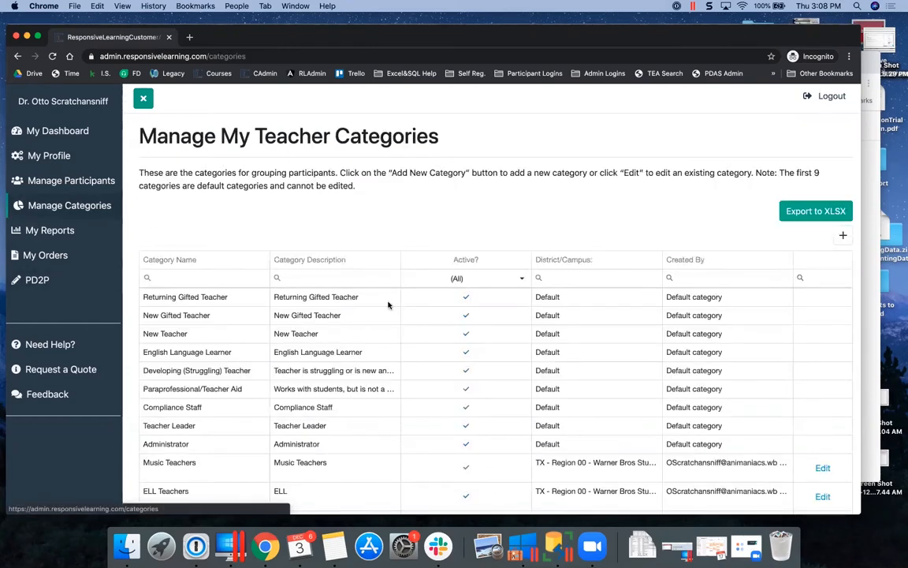
Open a blank Group Information form with the + button and focus Category Name
scroll(641, 404, "down", 3)
scroll(576, 376, "up", 3)
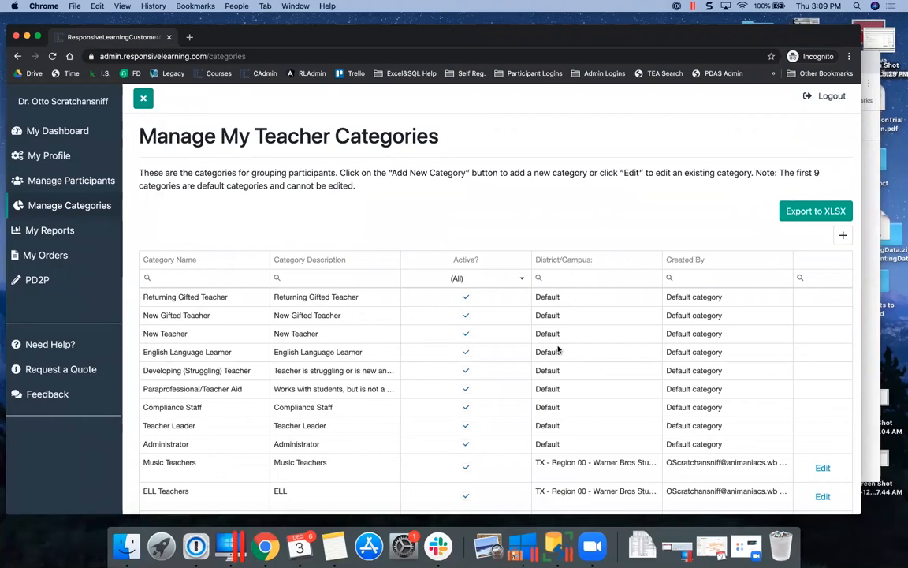
scroll(558, 349, "down", 1)
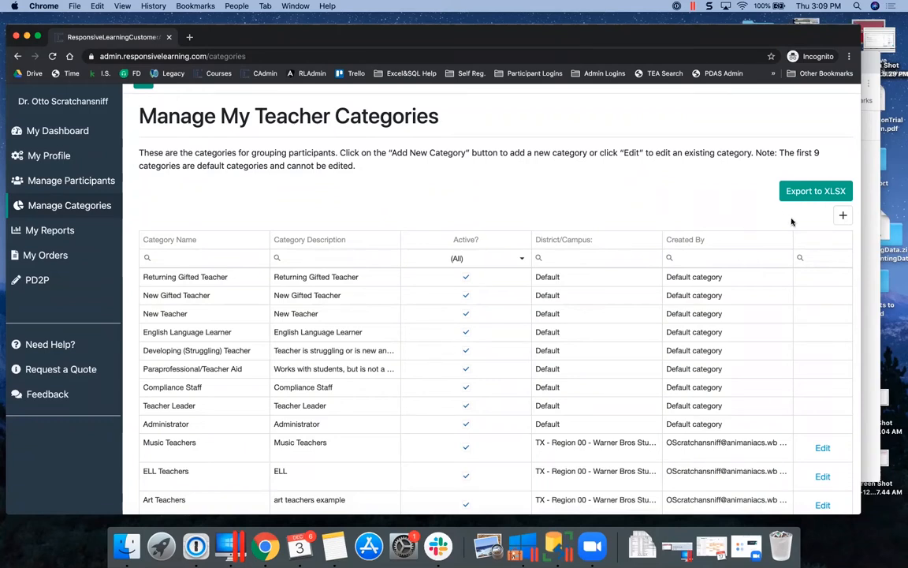
left_click(842, 216)
left_click(324, 201)
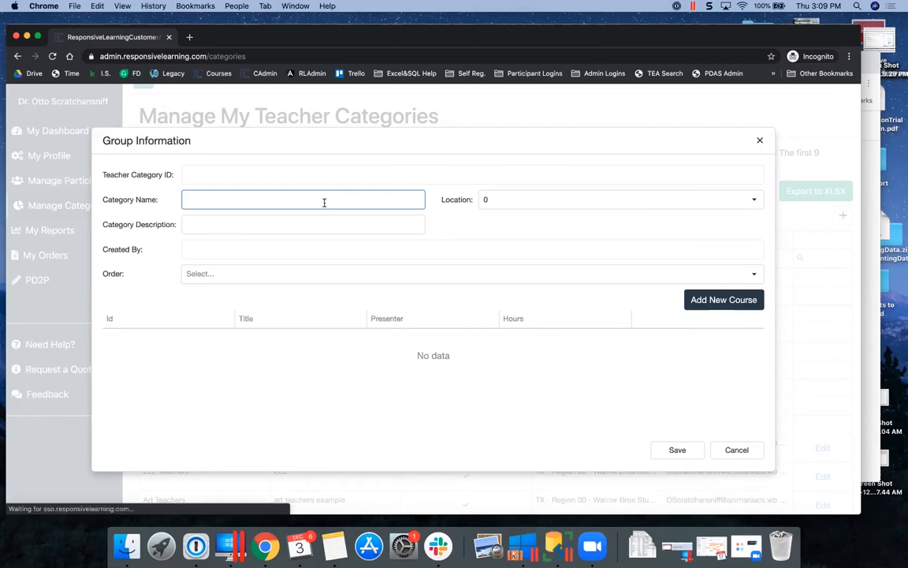
Create Science Teachers at Warner Bros, described '6-8grades', on the GT Update order, and list its courses
type("Science Teachers")
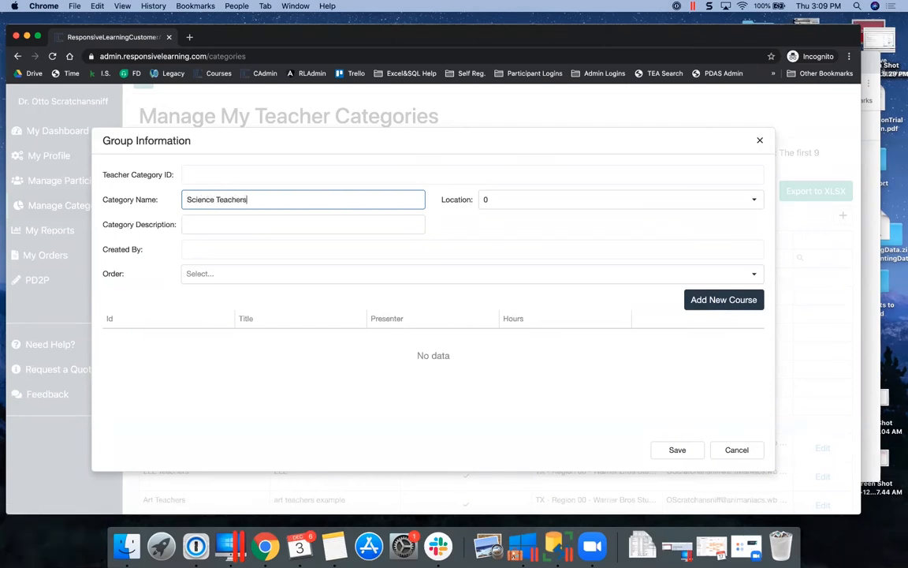
left_click(752, 200)
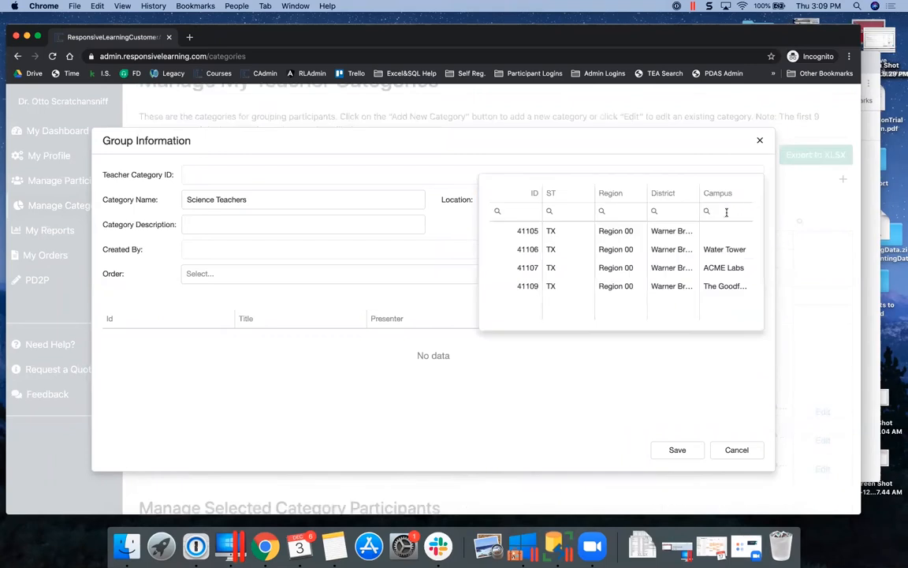
left_click(683, 232)
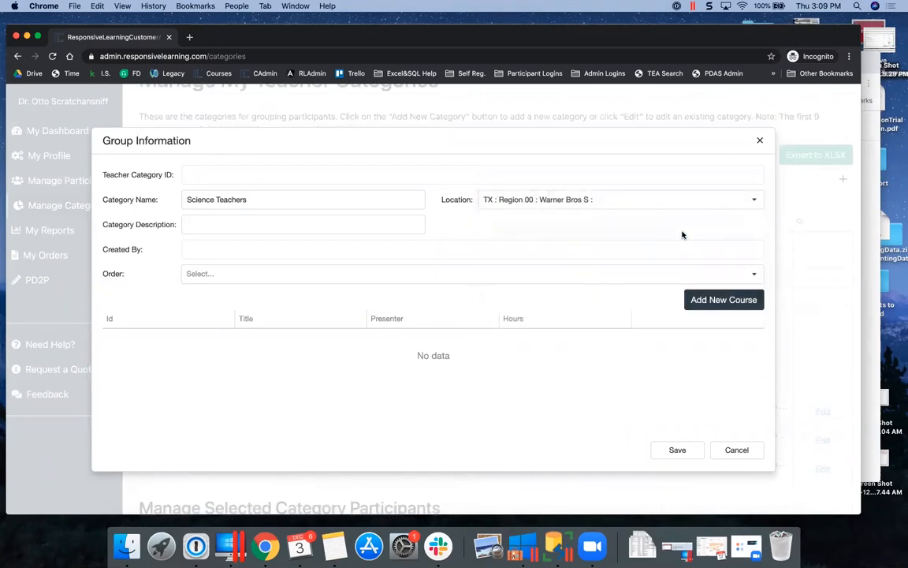
left_click(230, 228)
type("6-8")
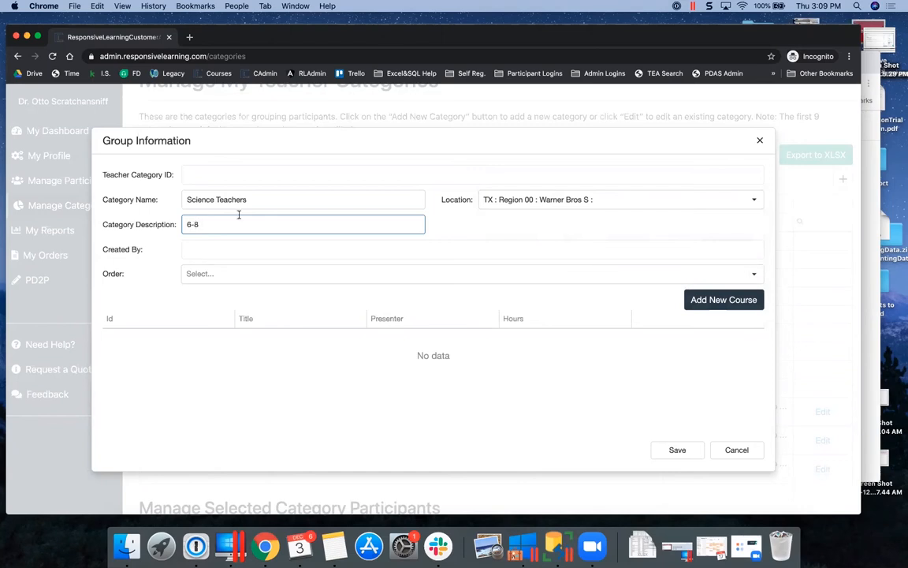
type("grades")
left_click(753, 275)
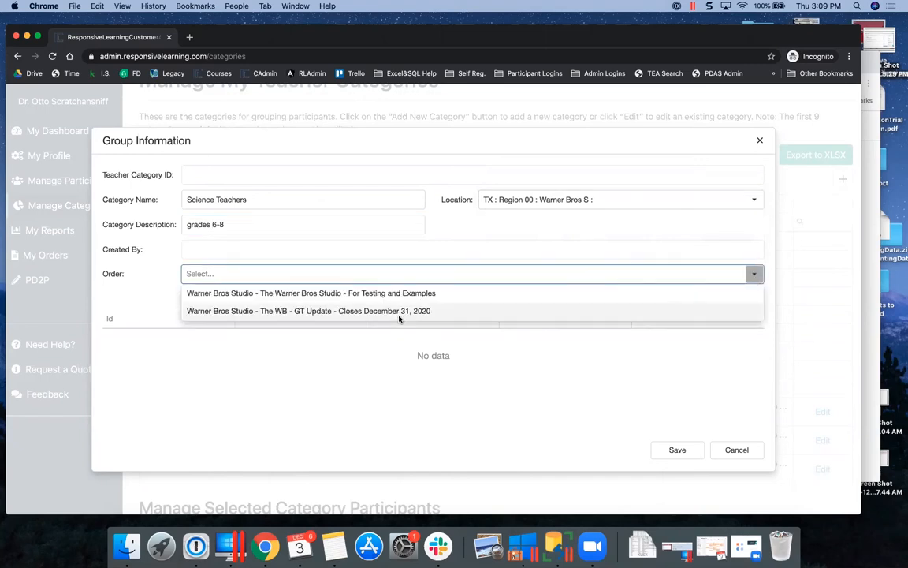
left_click(347, 312)
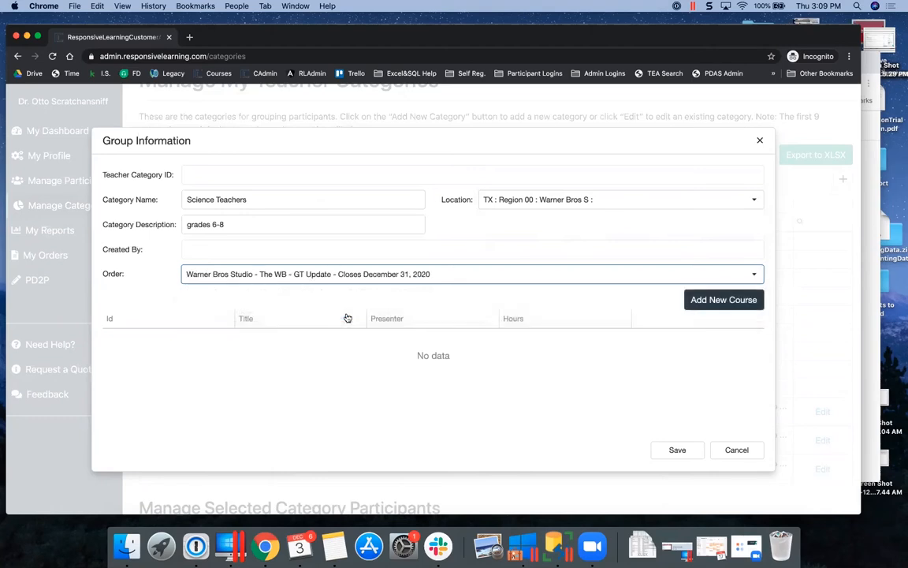
left_click(735, 301)
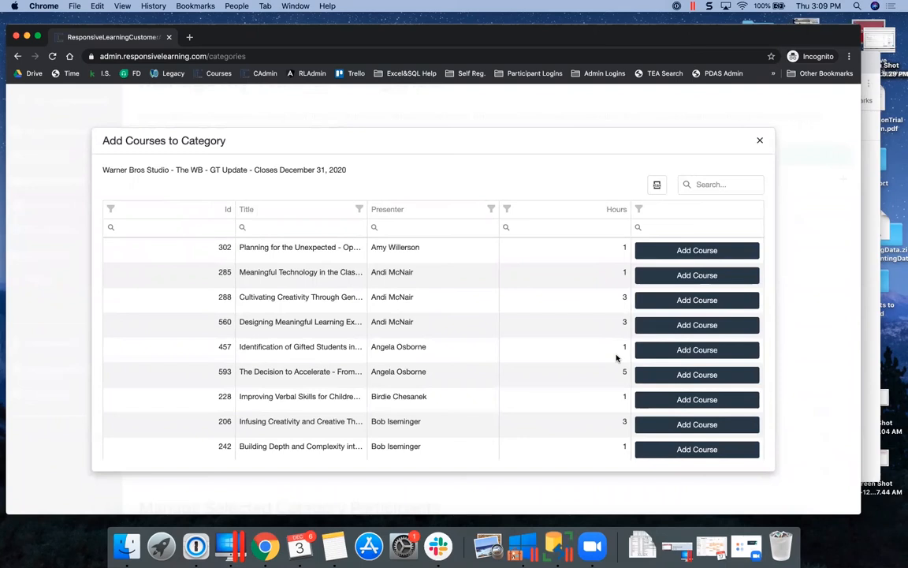
scroll(617, 357, "down", 5)
scroll(617, 357, "up", 5)
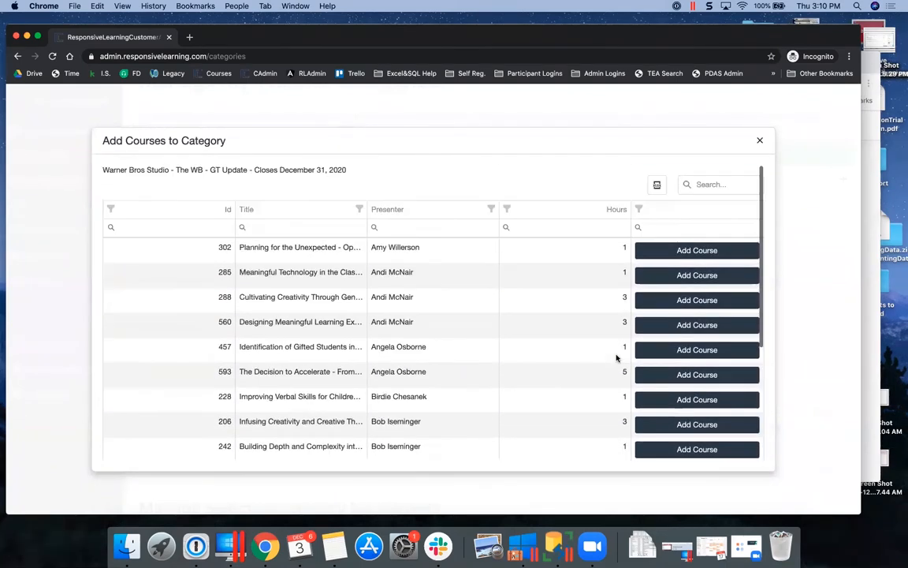
Filter courses to 6 hours, attach course 327, and save the Science Teachers category
left_click(275, 226)
left_click(418, 228)
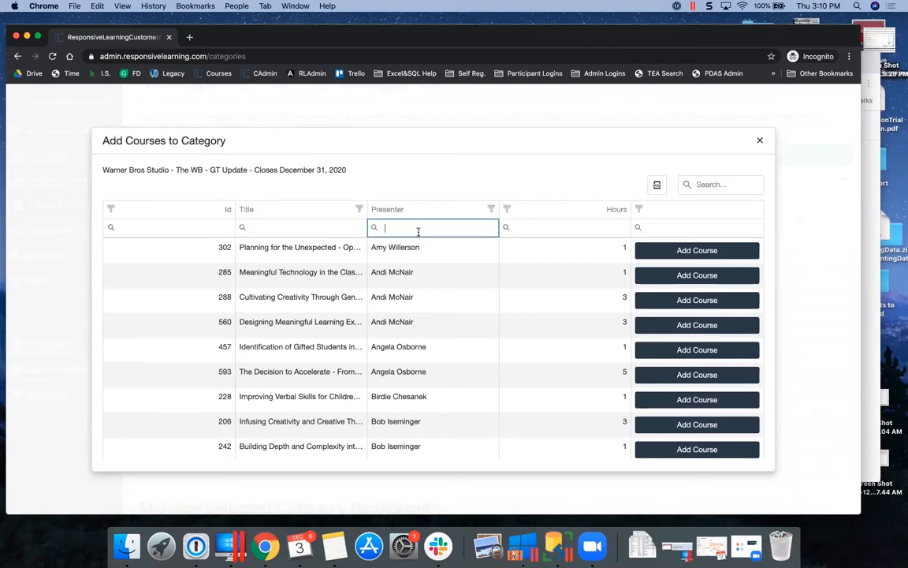
left_click(555, 230)
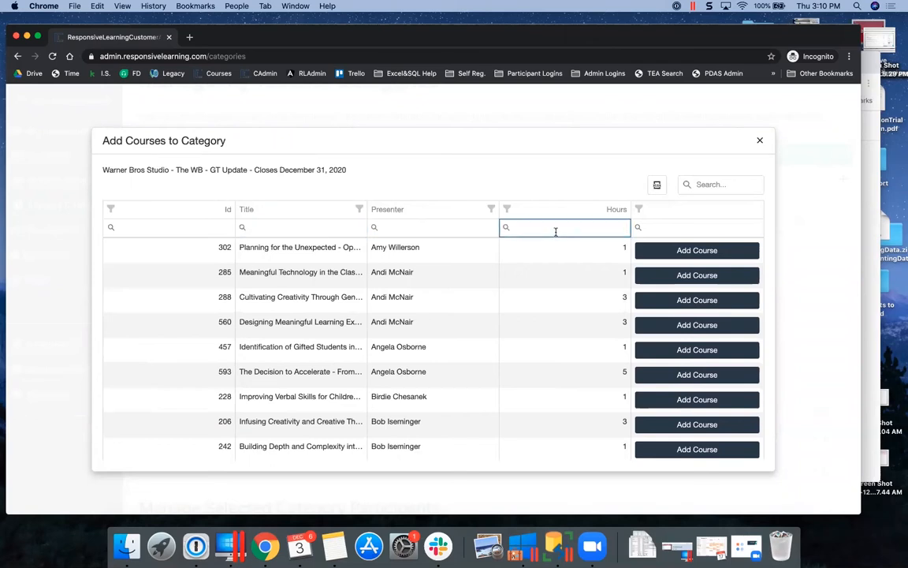
type("6")
left_click(333, 230)
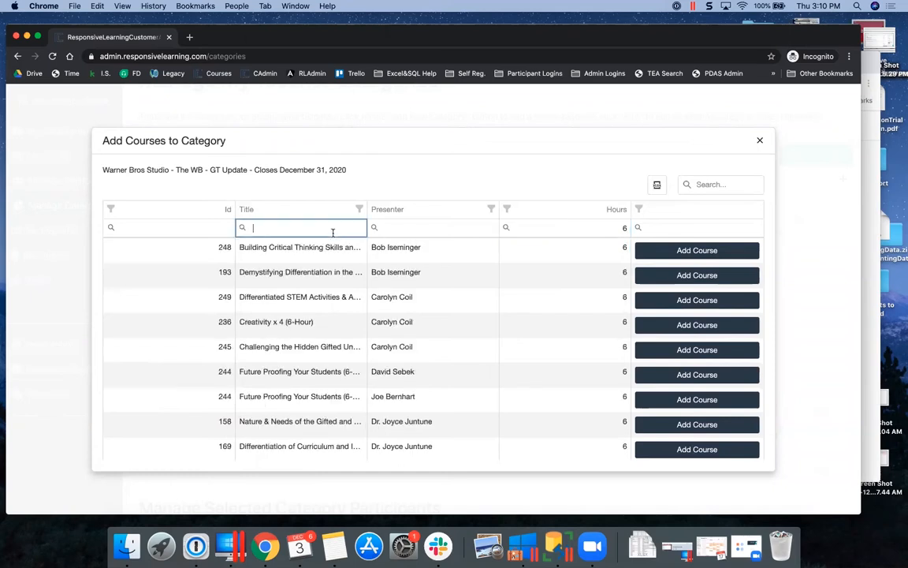
left_click(451, 231)
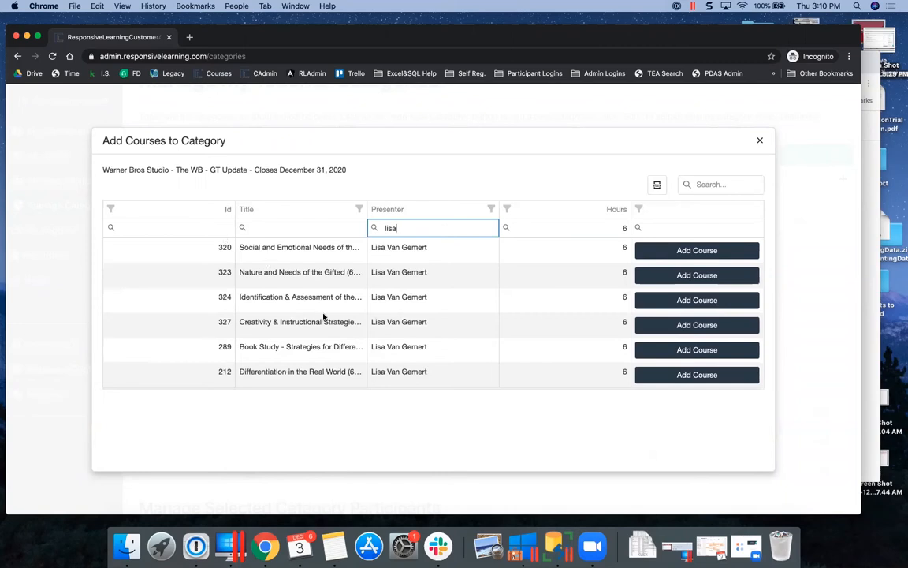
left_click(683, 326)
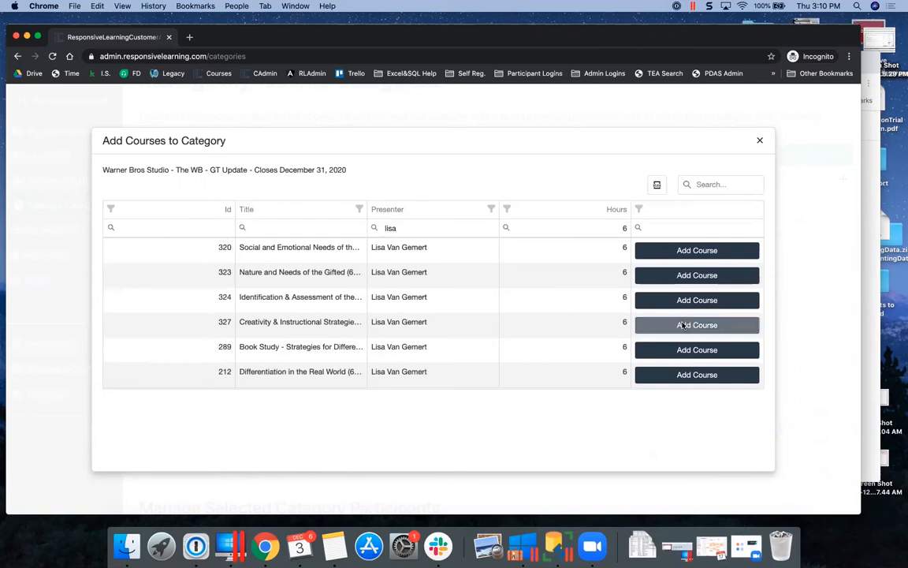
left_click(759, 140)
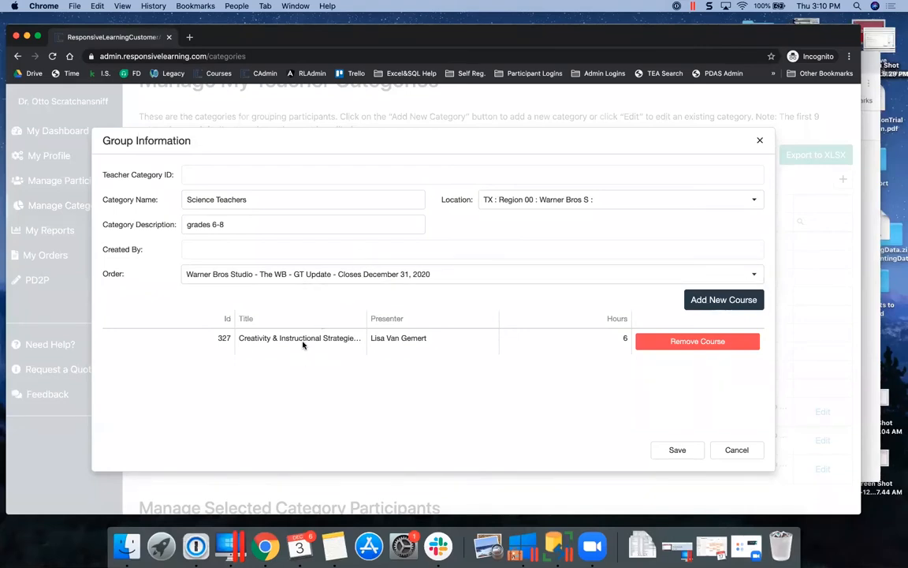
left_click(677, 449)
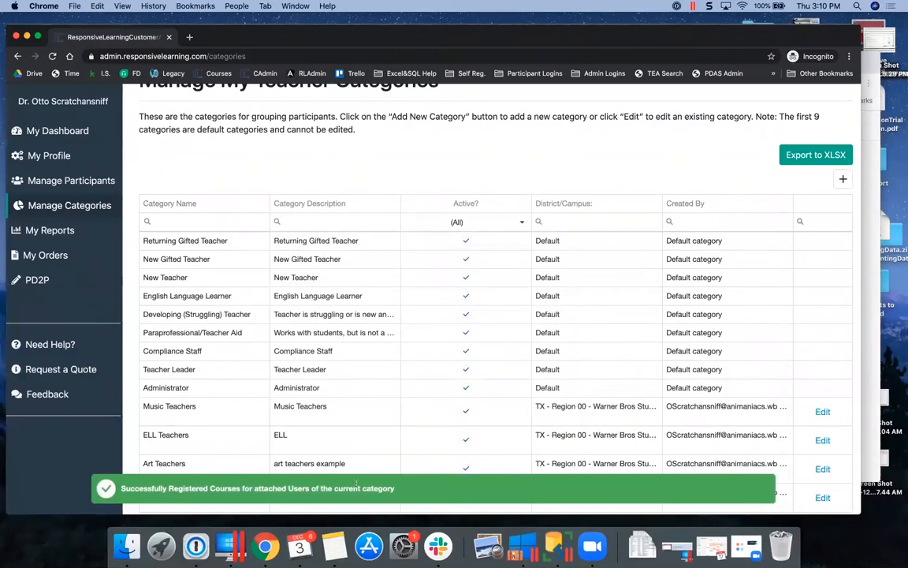
Add all three participants matching campus filter 'good' to Science Teachers and refresh the list
scroll(487, 371, "down", 5)
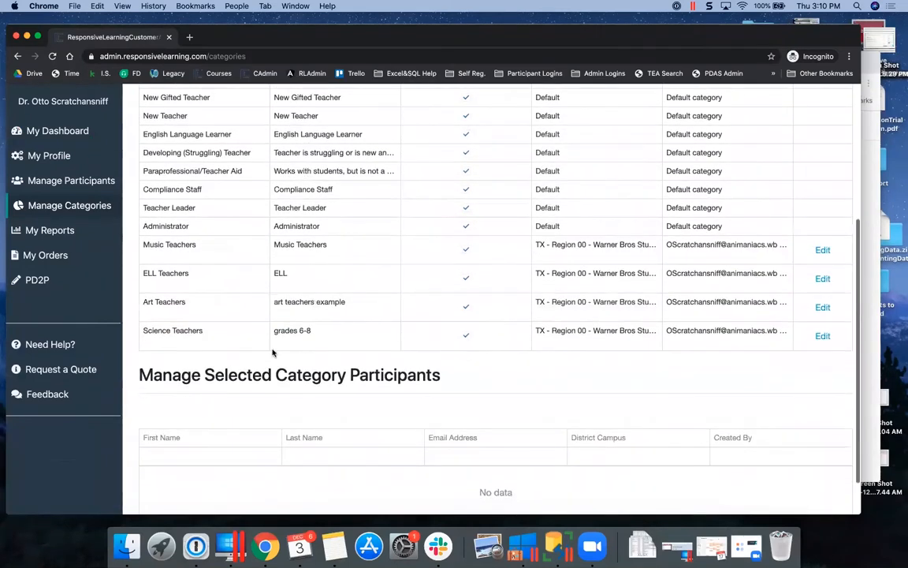
left_click(352, 338)
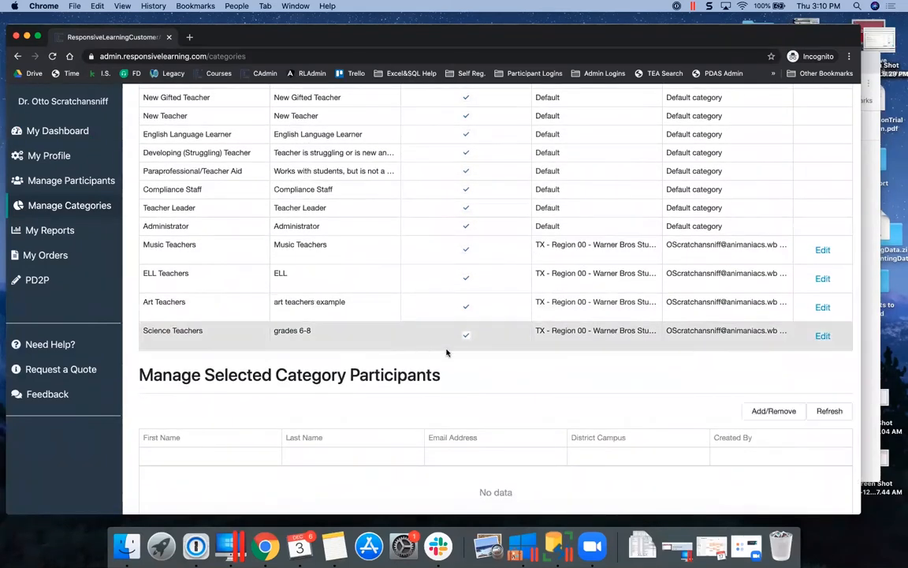
scroll(528, 386, "down", 2)
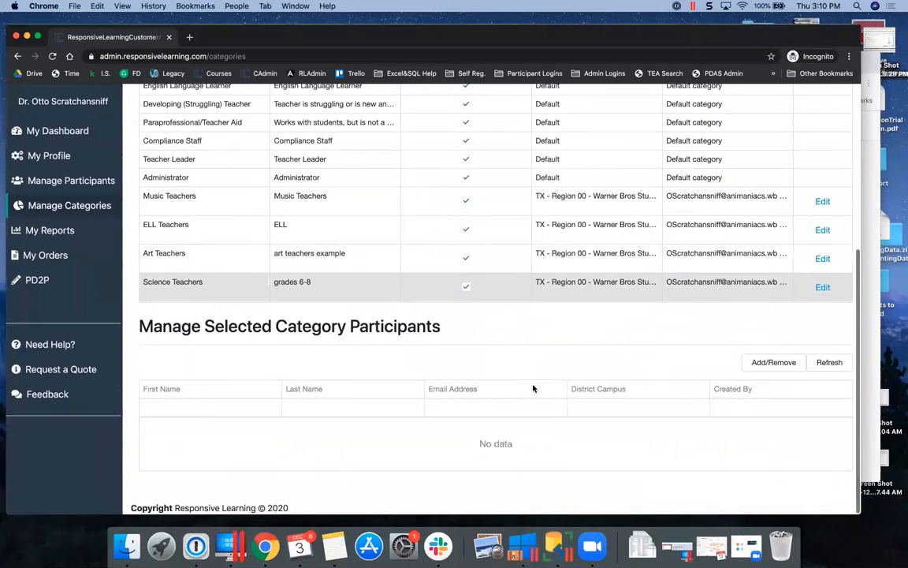
left_click(781, 363)
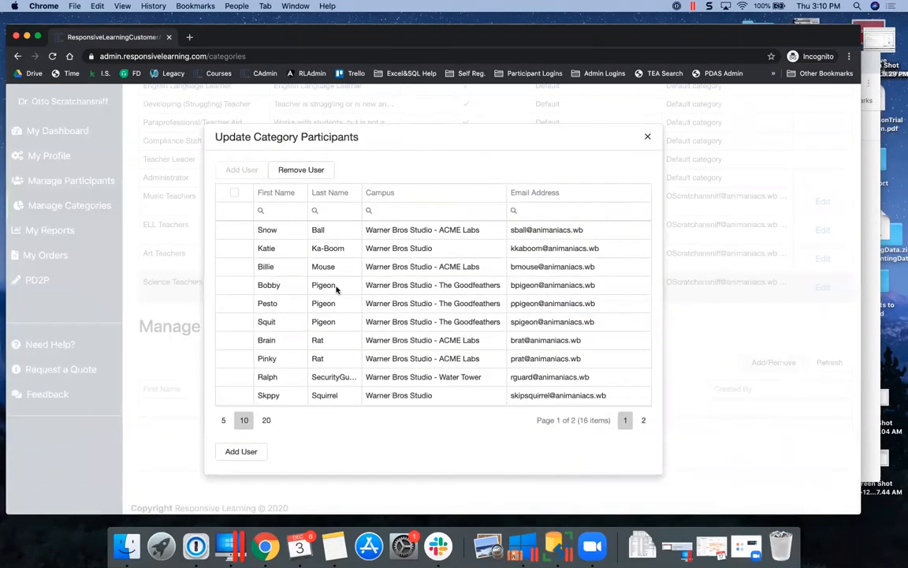
left_click(426, 210)
type("good")
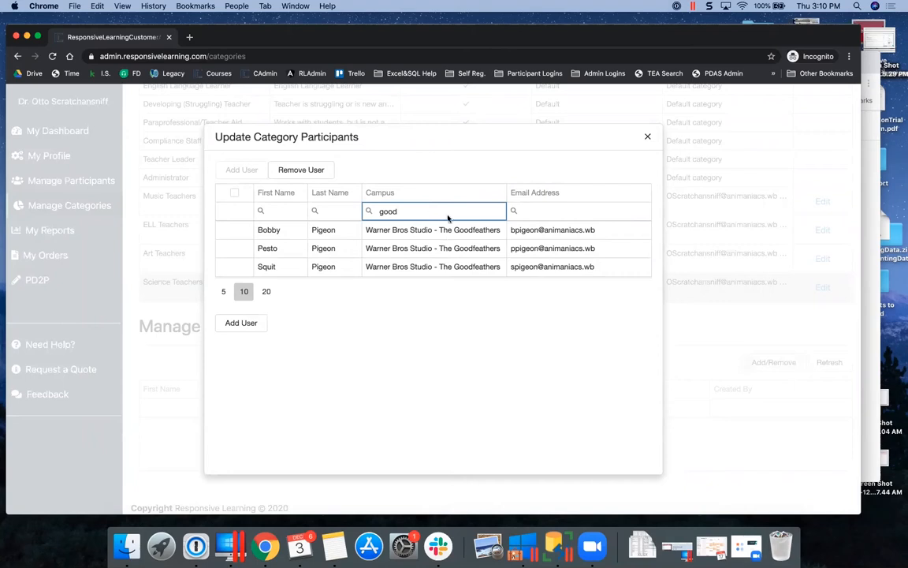
left_click(234, 193)
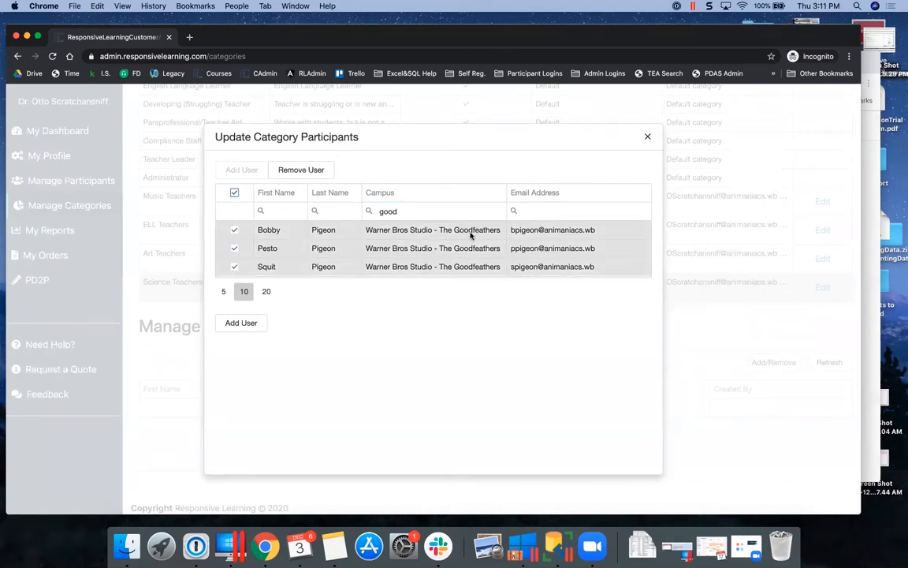
left_click(250, 323)
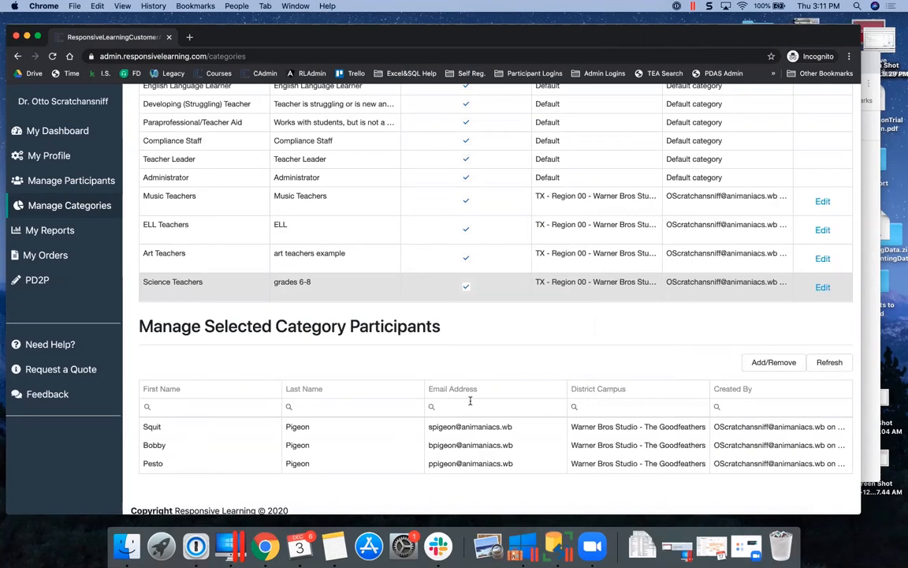
left_click(817, 368)
Copy the first participant's e-mail and paste it into the participant site's impersonation box
left_click(431, 406)
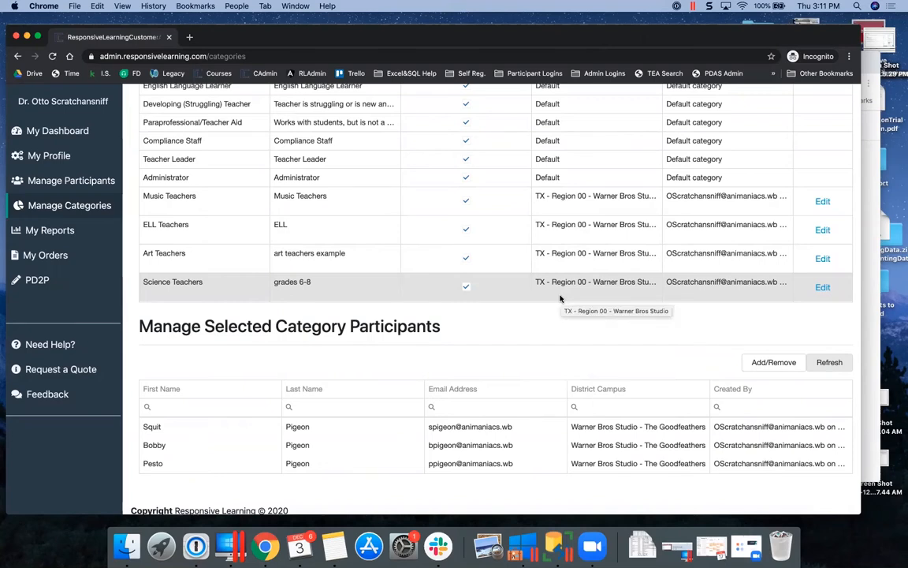
double_click(481, 427)
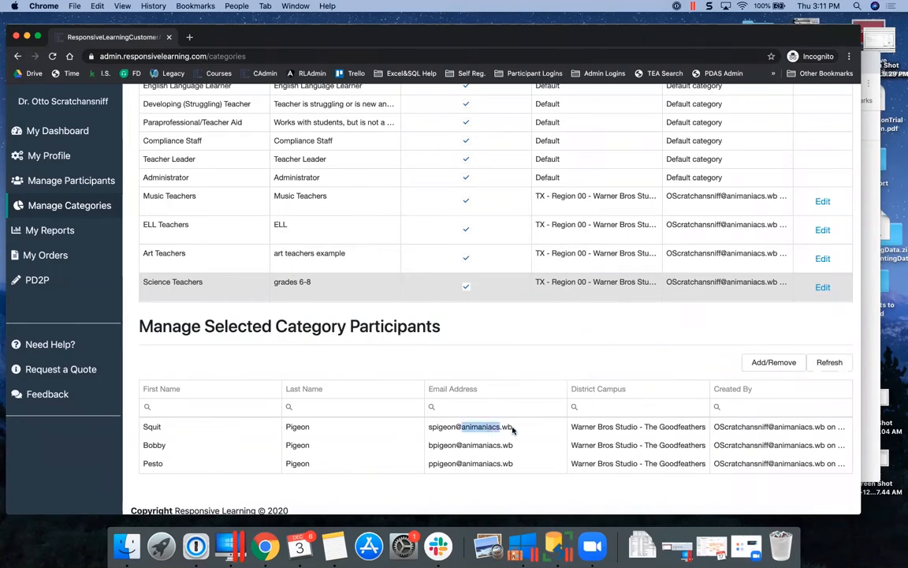
left_click_drag(512, 428, 430, 431)
key("super+c")
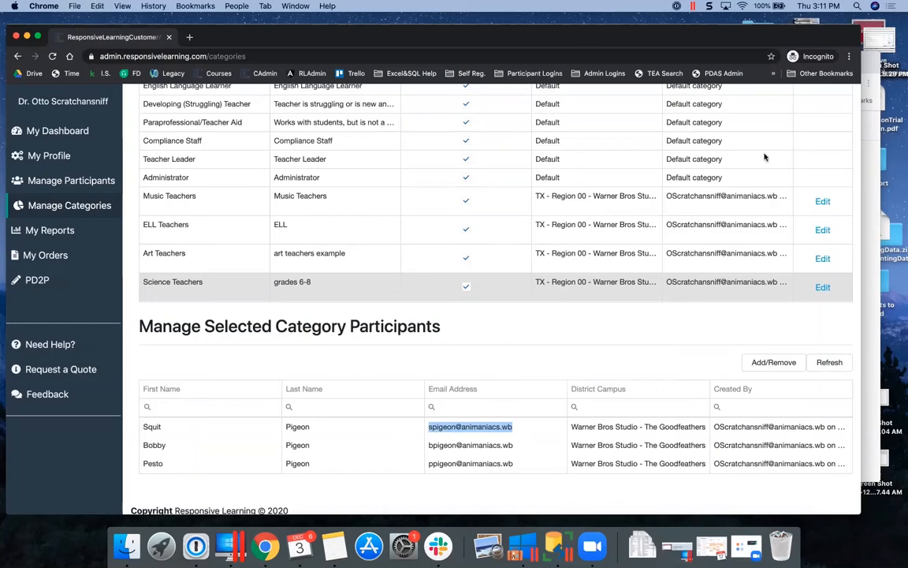
left_click(872, 59)
left_click(480, 212)
key("super+v")
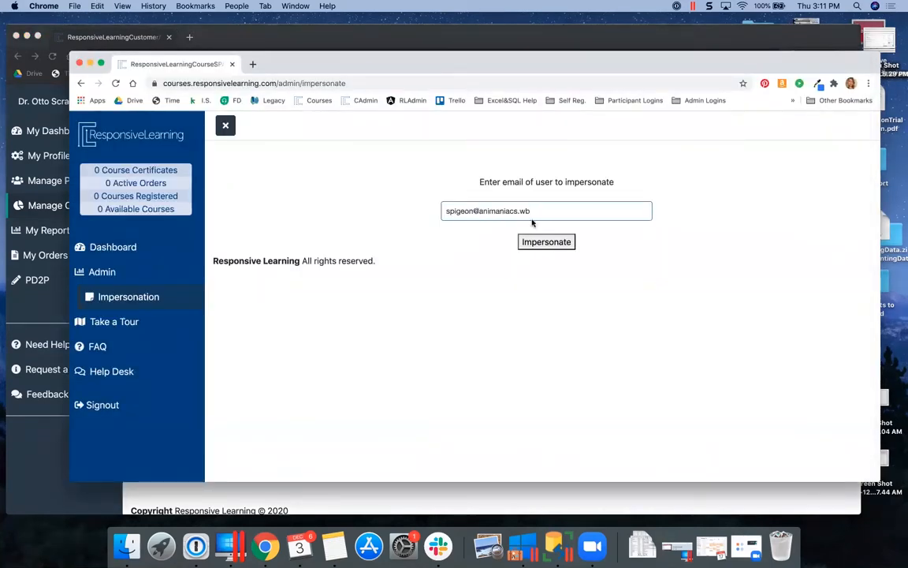
Impersonate the participant to see their 6-hour registered course, then return to the admin categories window
left_click(559, 245)
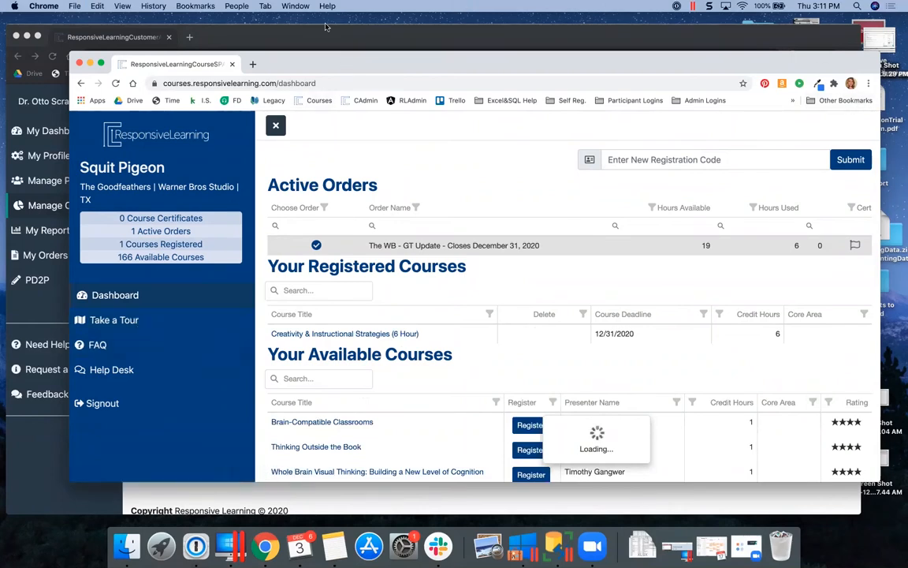
left_click(342, 50)
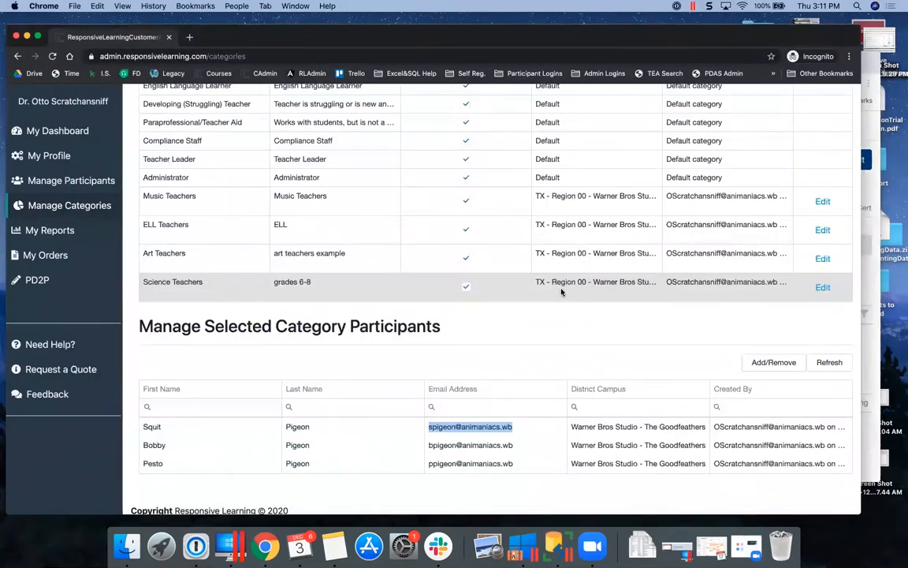
Remove the first participant from the Science Teachers category using Remove User
left_click(774, 363)
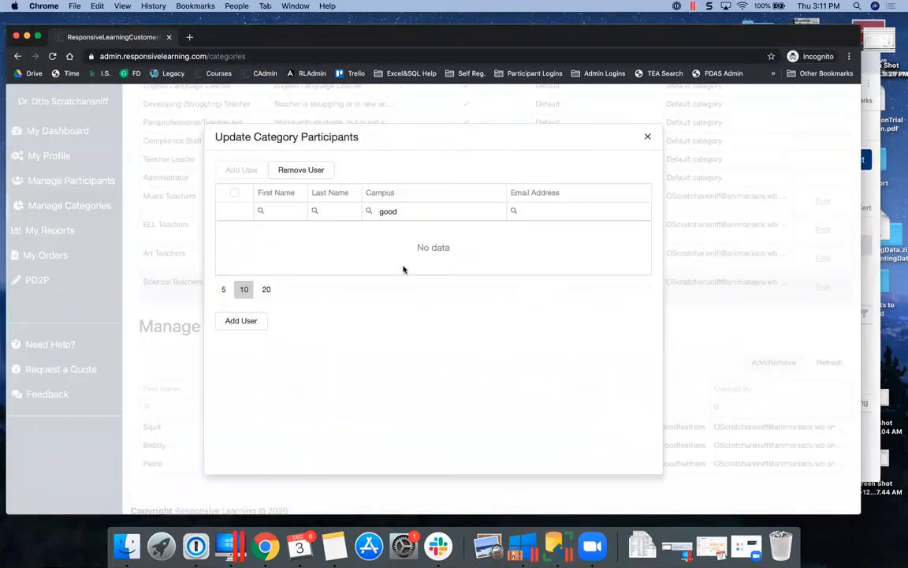
left_click(299, 171)
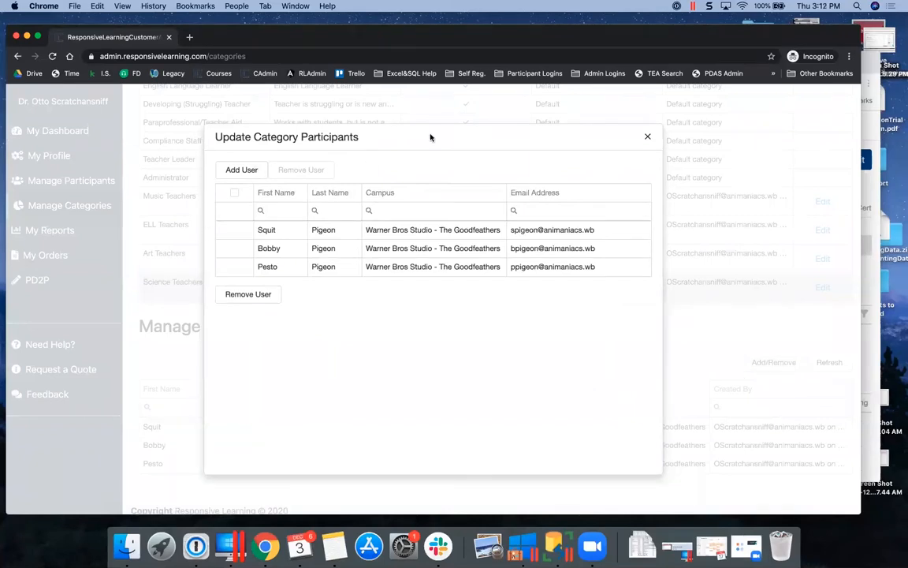
left_click(872, 73)
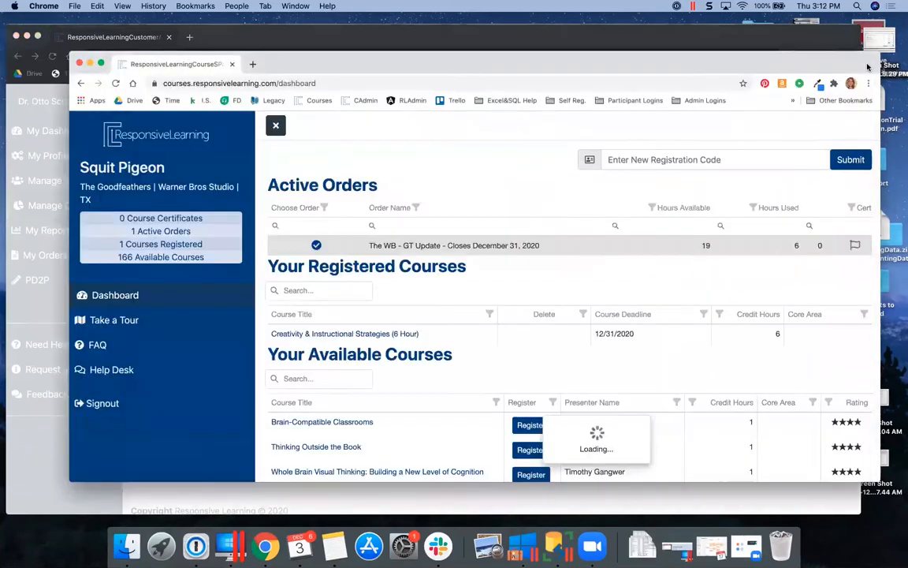
left_click(268, 37)
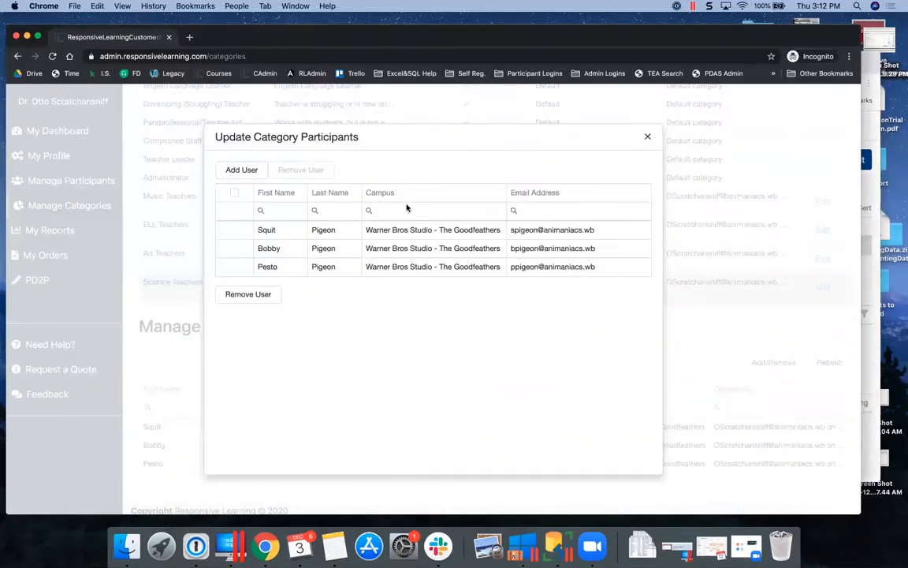
left_click(235, 230)
left_click(244, 295)
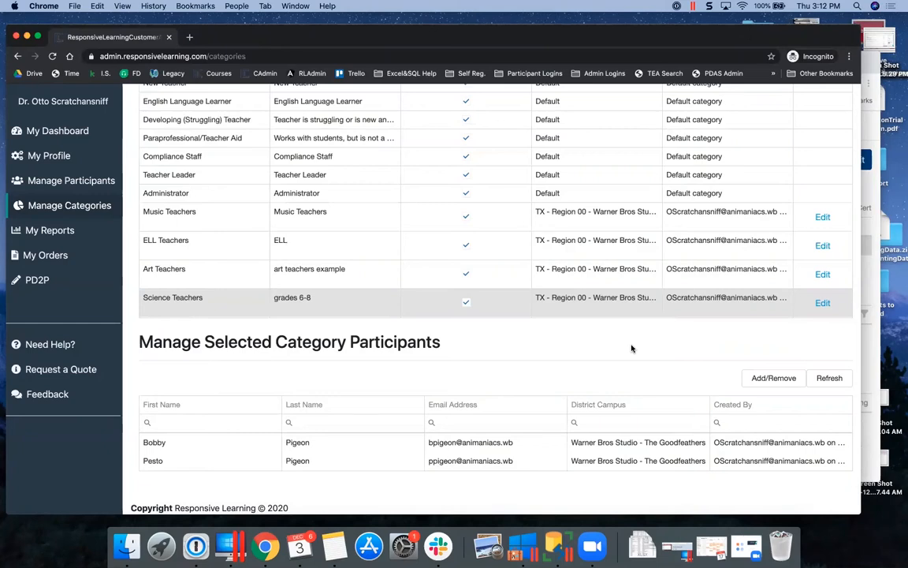
Reload the removed participant's dashboard to check it still shows the 6-hour course
left_click(871, 66)
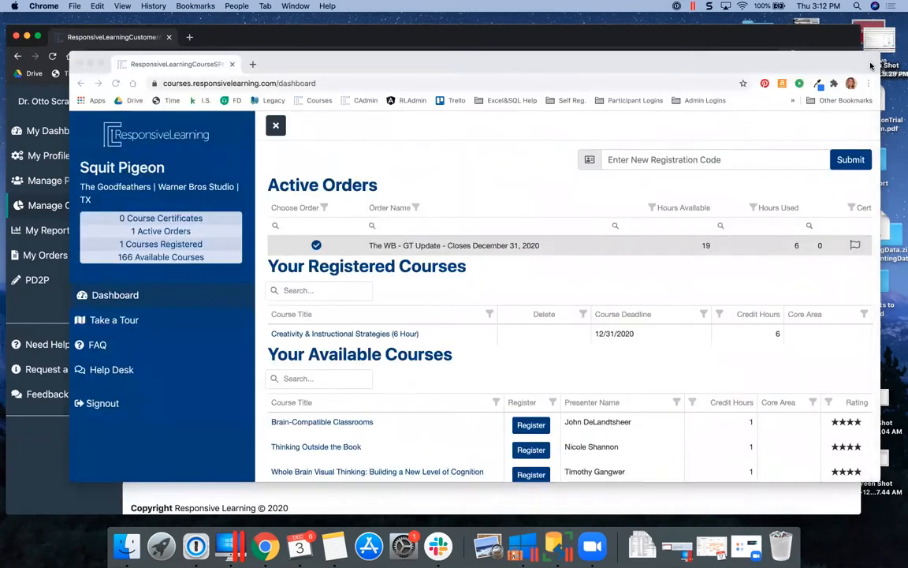
left_click(115, 83)
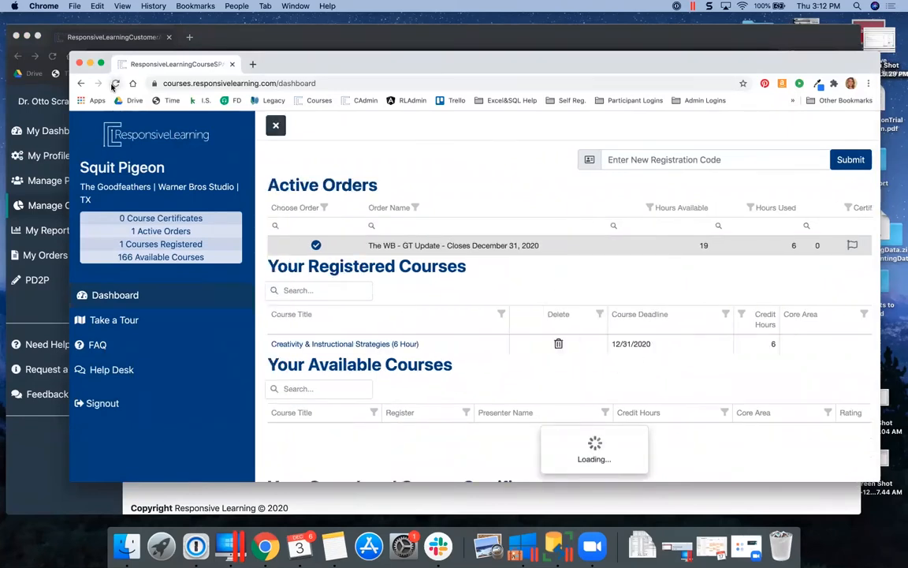
left_click(262, 33)
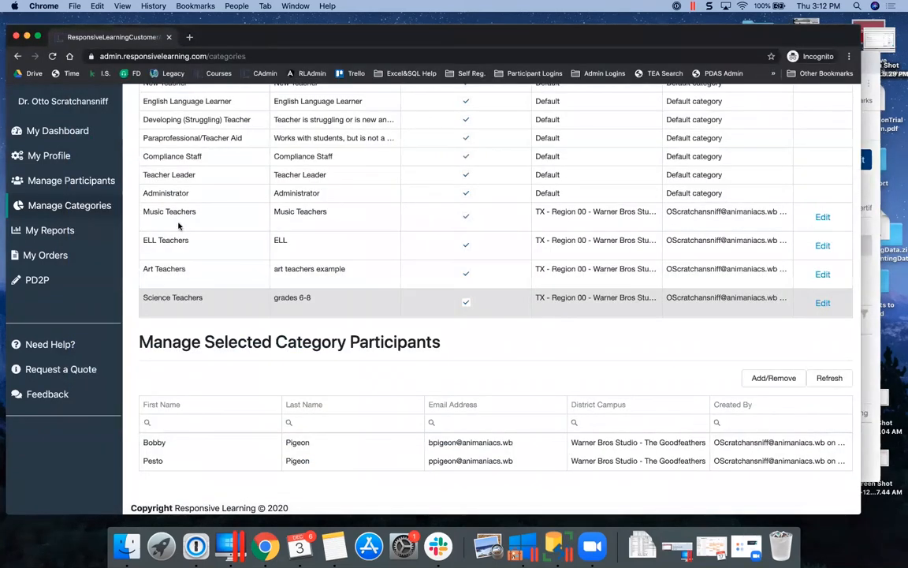
Clear the participant list's First Name filter and try, then clear, a 'science' Teacher Category filter
left_click(87, 184)
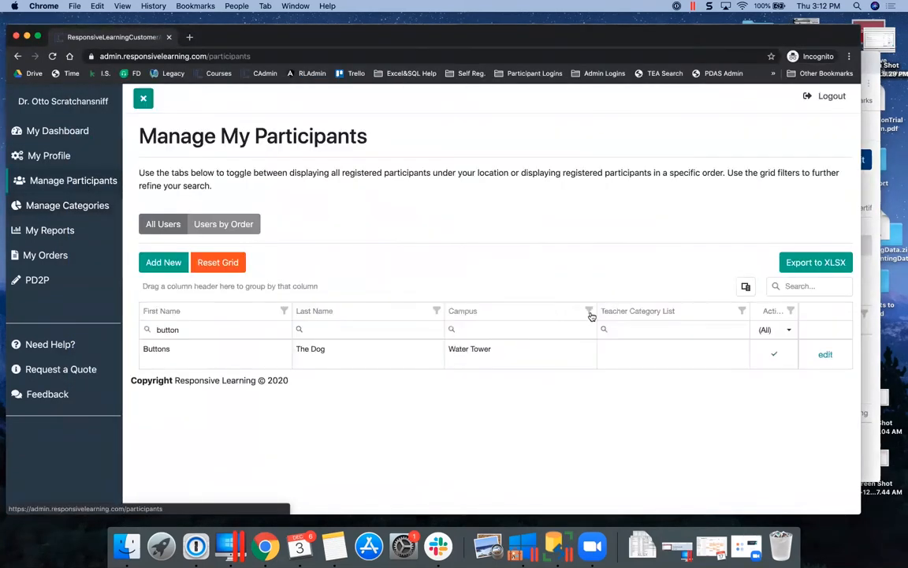
double_click(173, 329)
key("BackSpace")
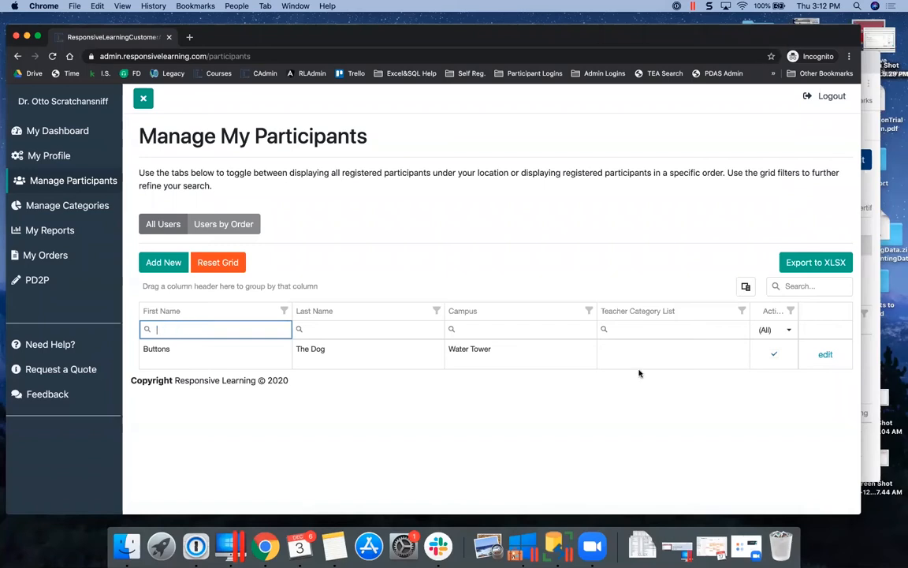
left_click(641, 330)
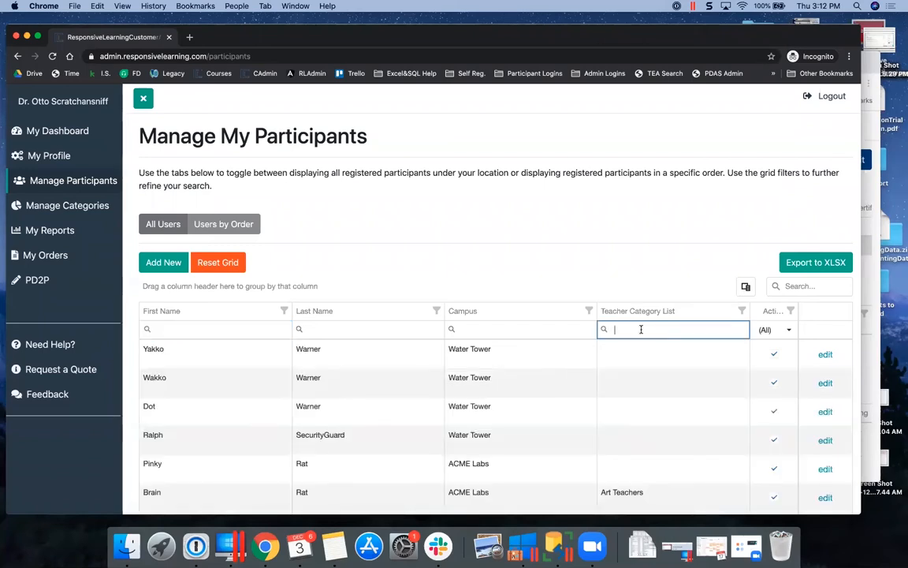
type("science")
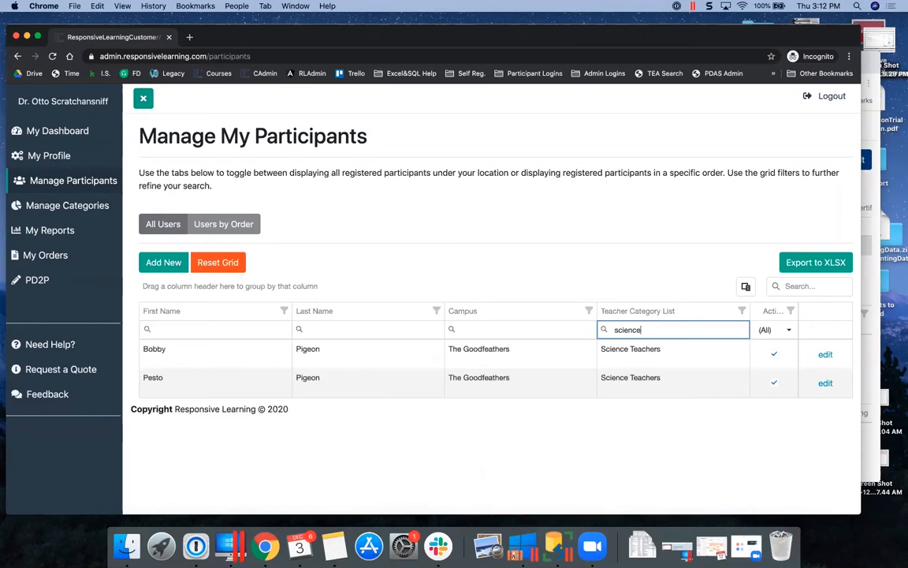
left_click_drag(643, 330, 571, 331)
key("BackSpace")
Filter participants by first name 'sci' and open the removed participant's User Details
left_click(183, 329)
type("sc")
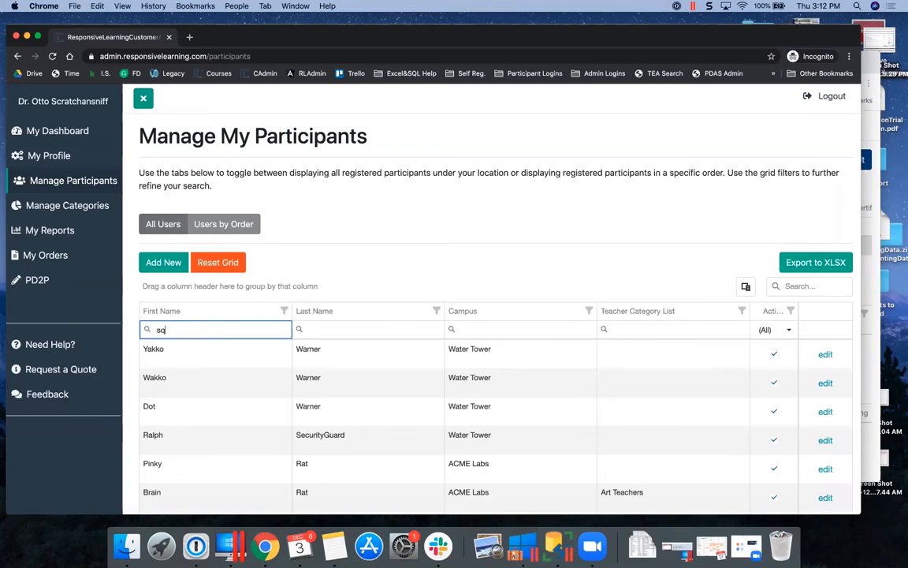
type("it")
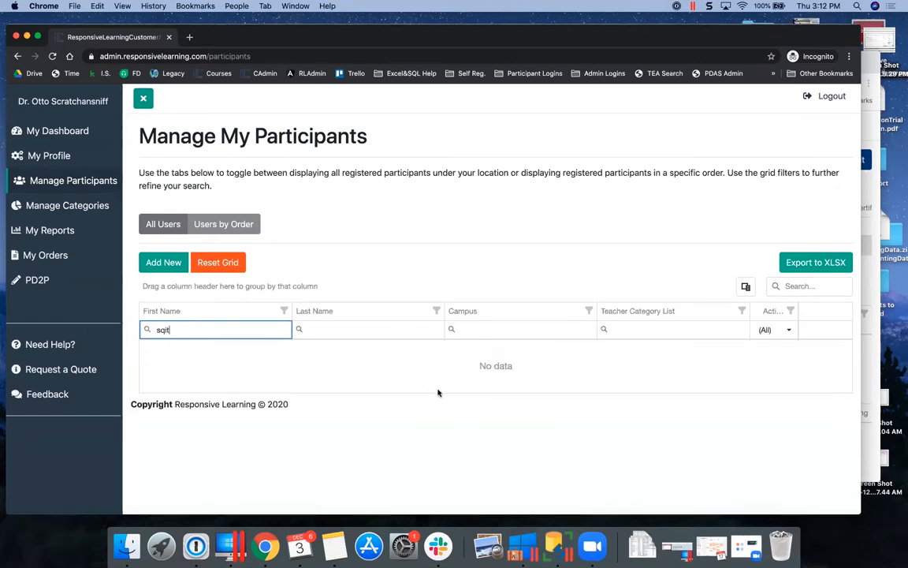
key("BackSpace")
key("BackSpace")
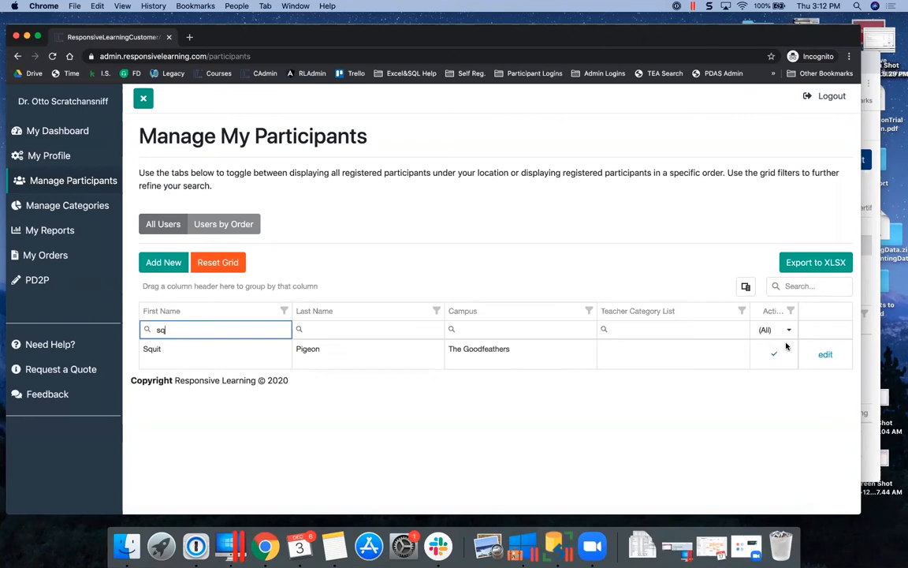
left_click(825, 356)
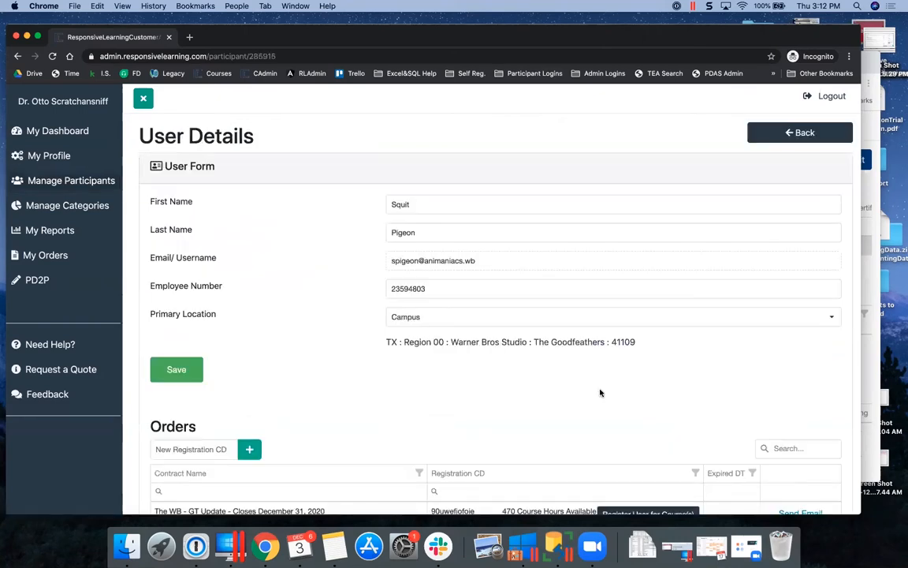
scroll(600, 391, "down", 3)
scroll(600, 391, "down", 3)
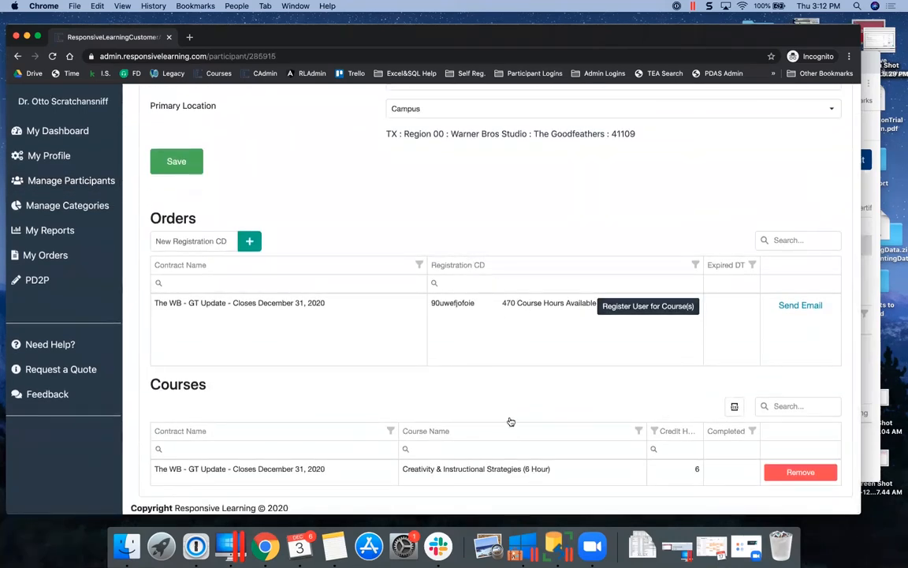
Remove the Creativity & Instructional Strategies course from the participant and reload their dashboard
left_click(791, 473)
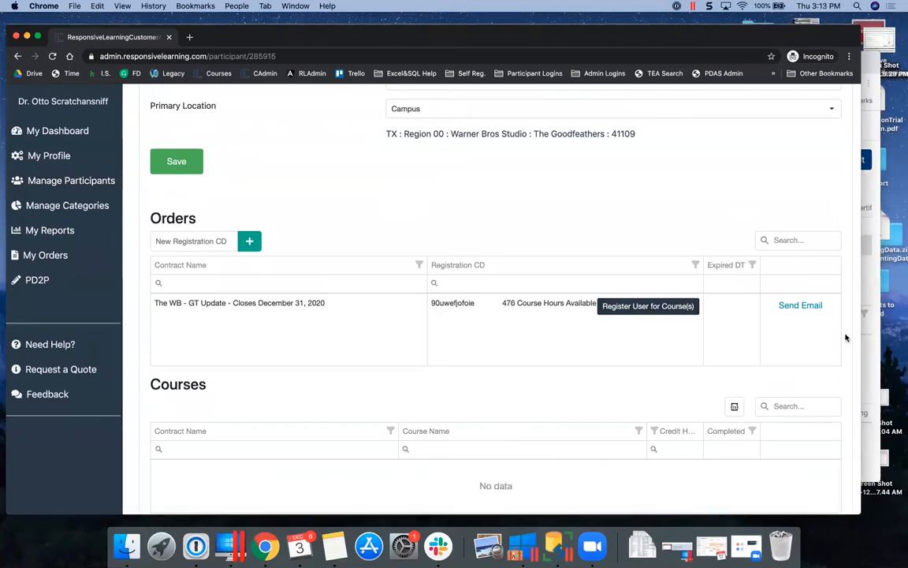
left_click(873, 60)
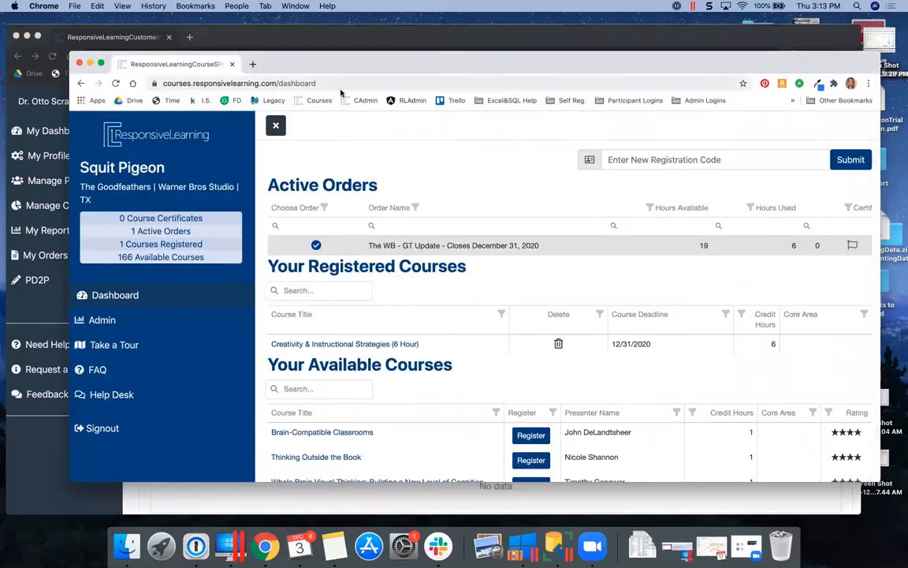
left_click(116, 83)
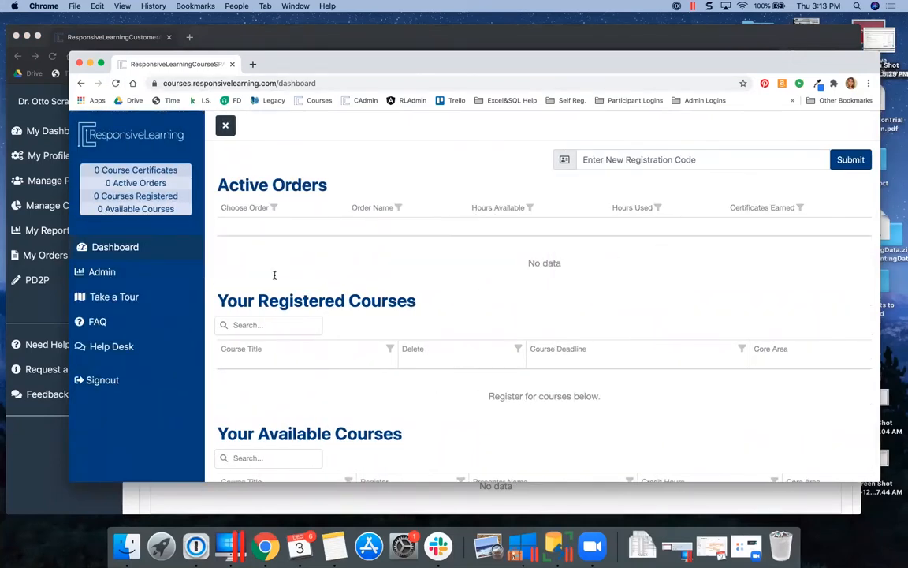
Impersonate the participant by their e-mail to confirm their dashboard shows 0 courses registered
left_click(100, 278)
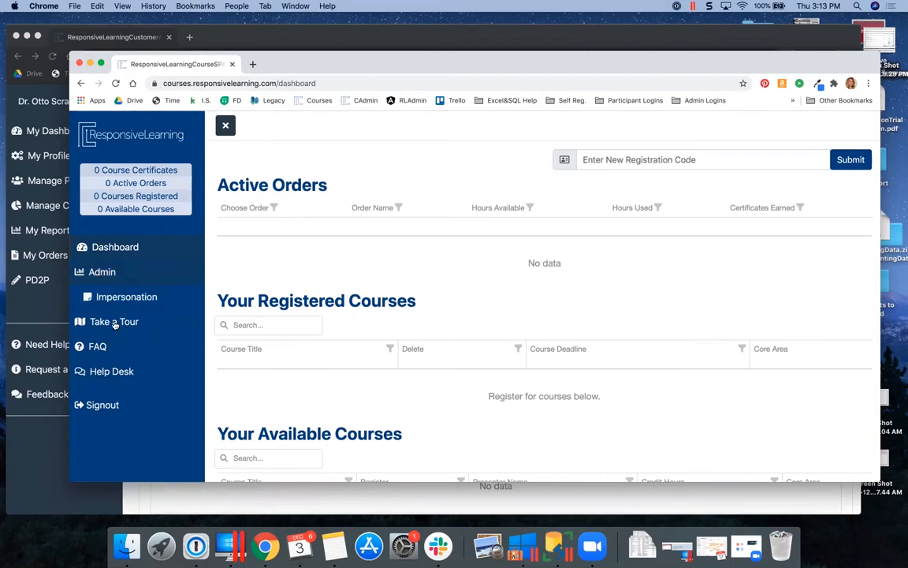
left_click(150, 293)
left_click(474, 205)
key("super+v")
left_click(562, 243)
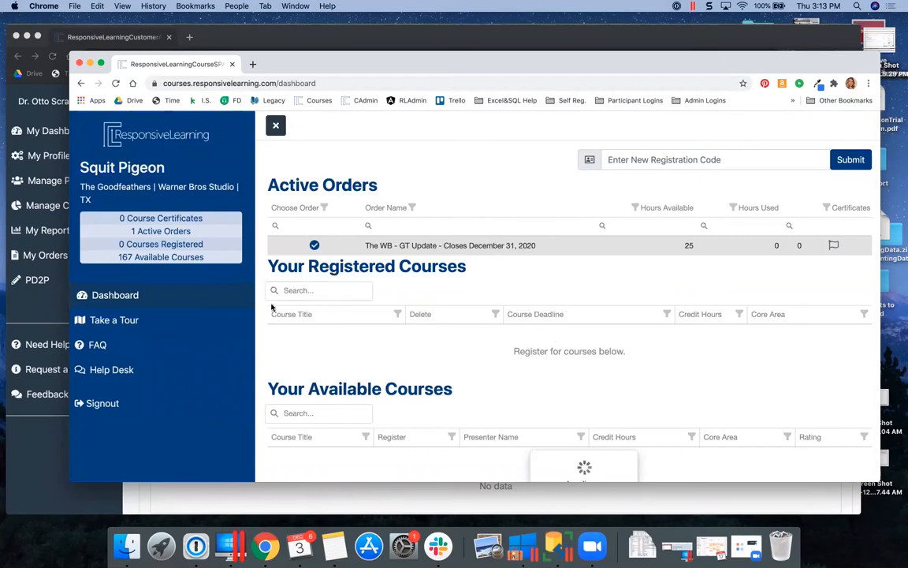
left_click(28, 452)
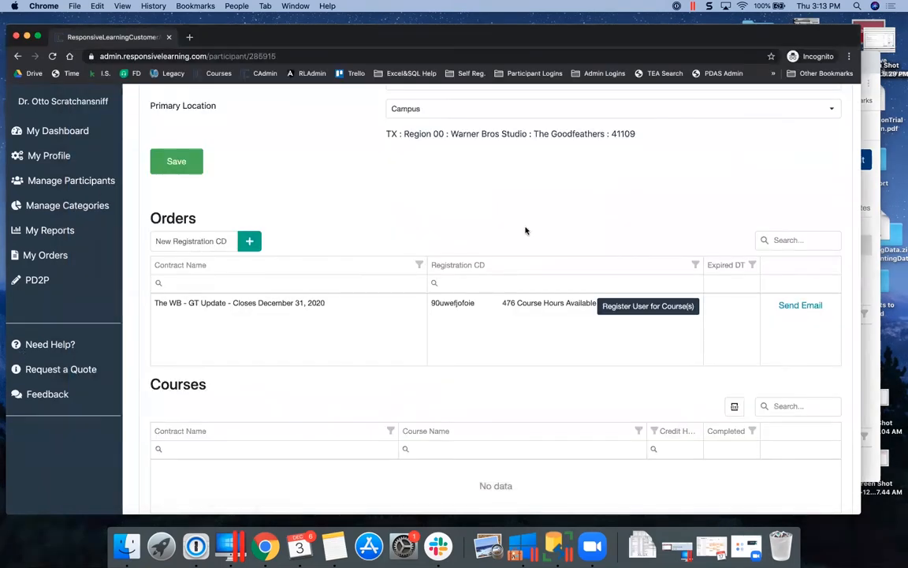
Open the Art Teachers category from the teacher categories page and cancel without changes
left_click(82, 212)
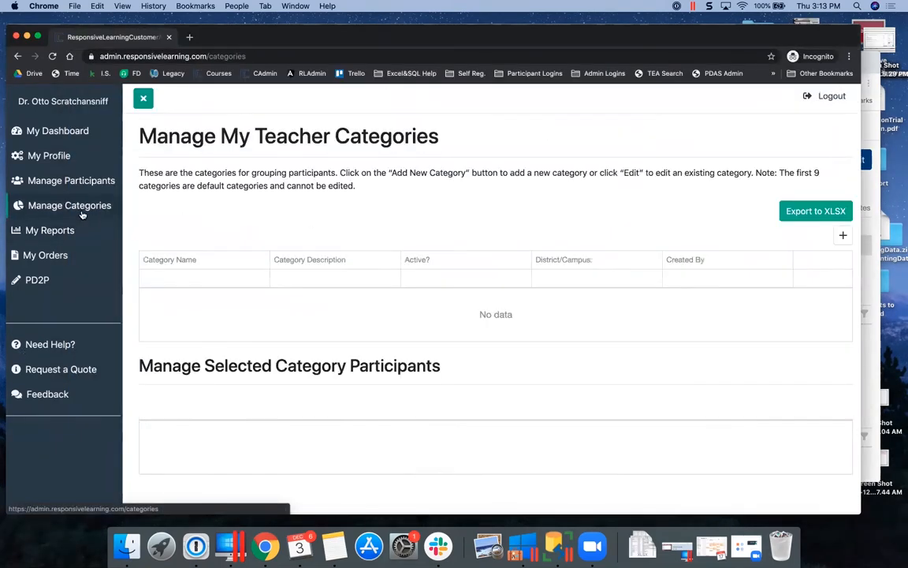
scroll(579, 358, "down", 2)
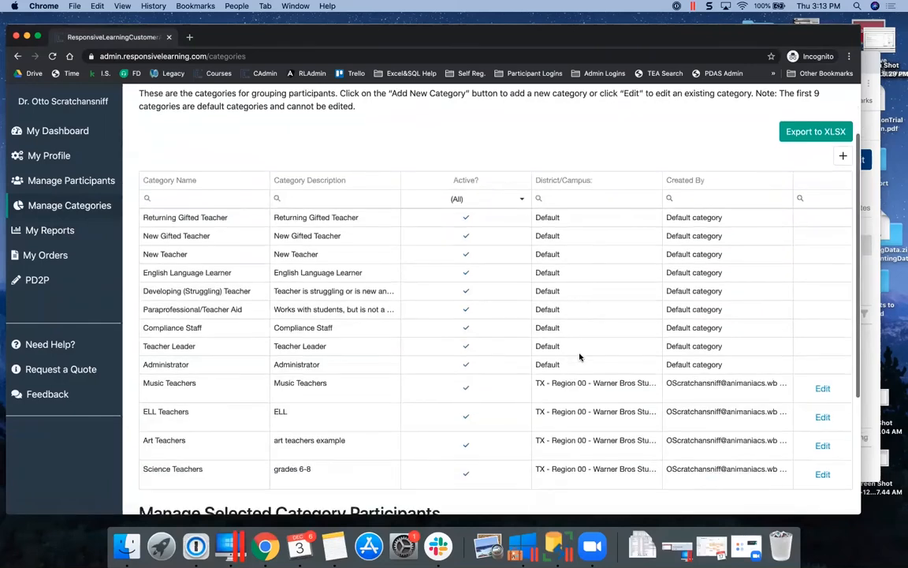
left_click(822, 447)
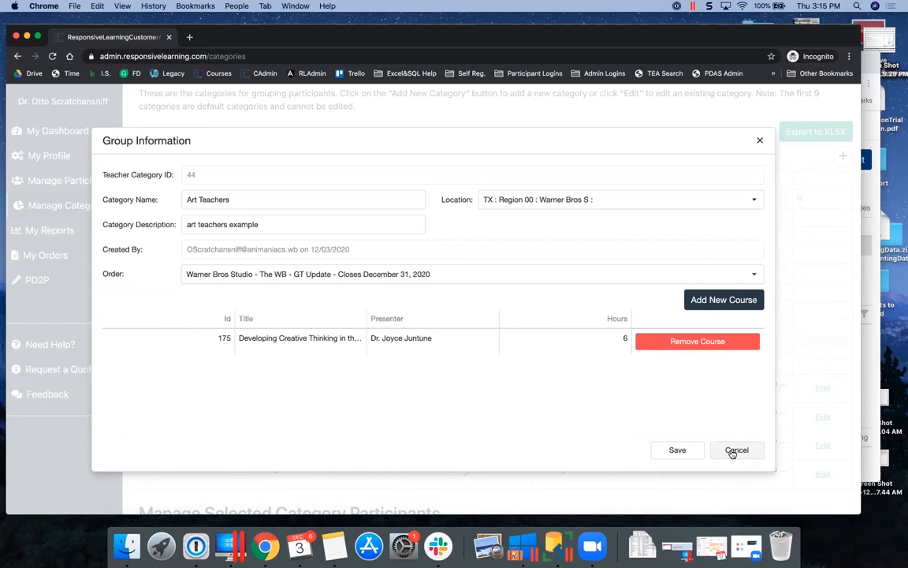
left_click(735, 452)
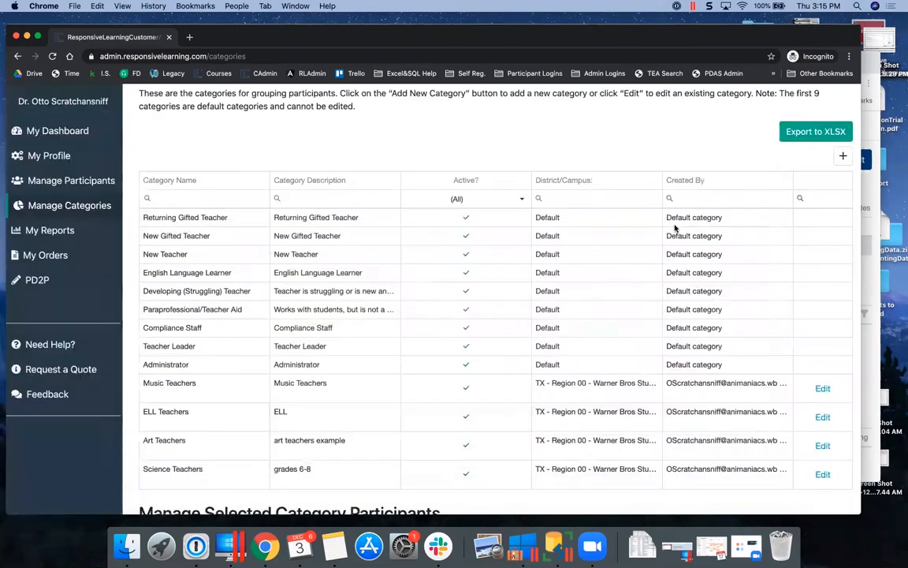
Start a new category named 'english teachers' with location 41105 and description 'lla'
left_click(843, 155)
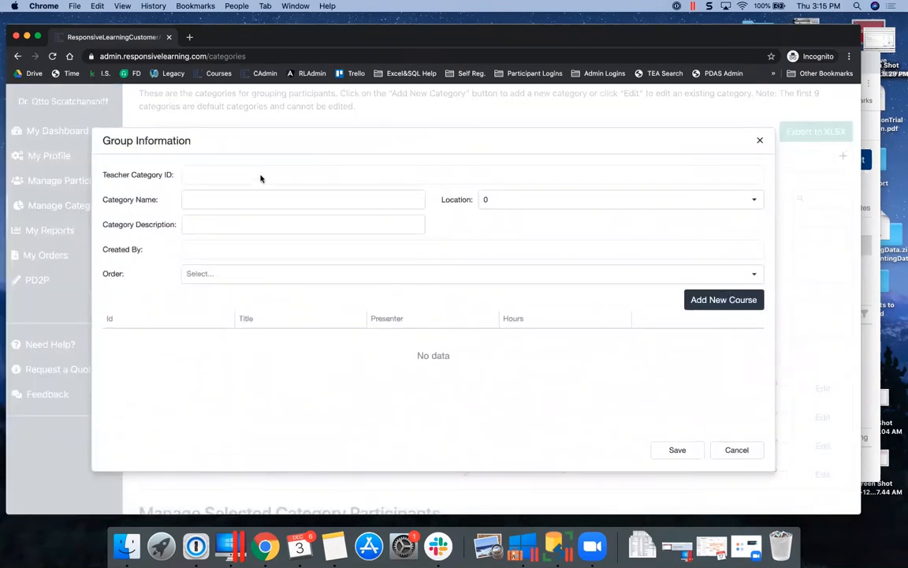
left_click(250, 197)
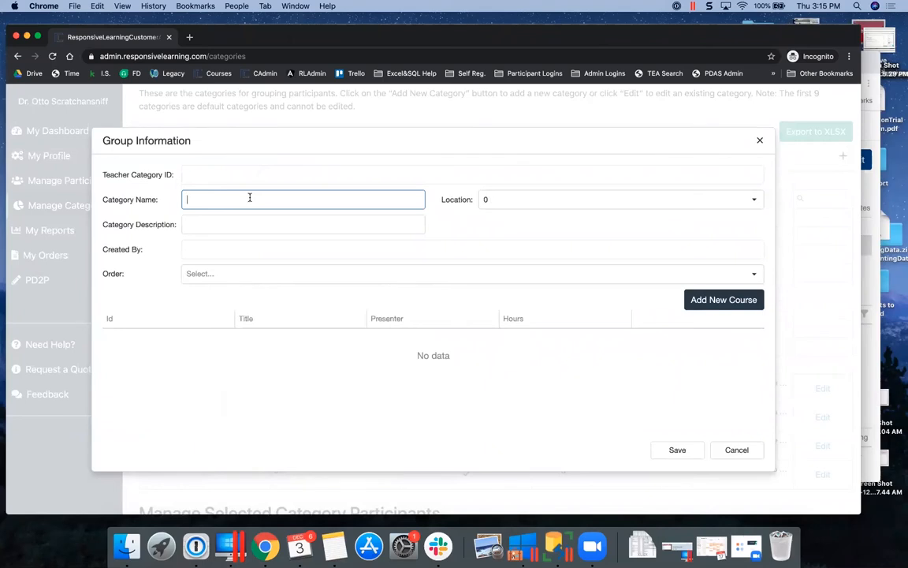
type("english teachers")
left_click(755, 200)
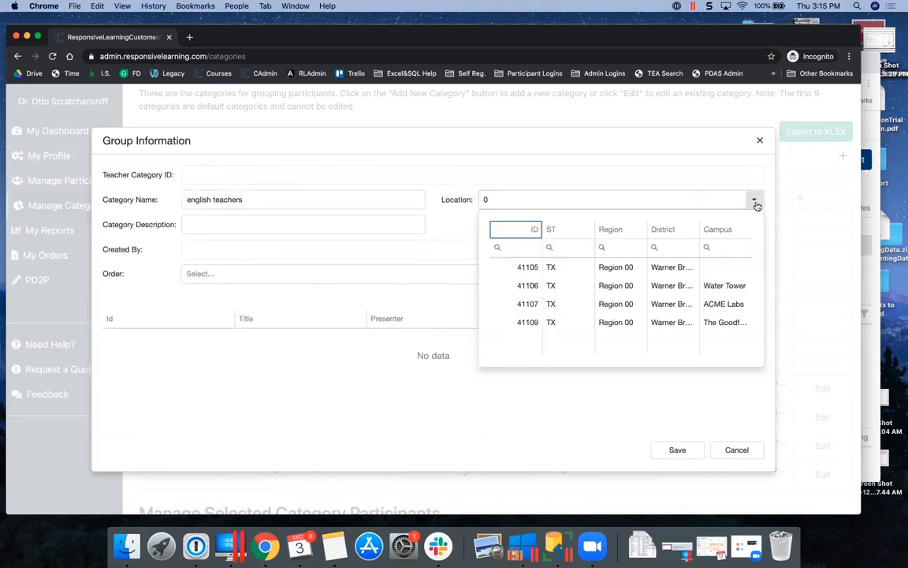
left_click(679, 266)
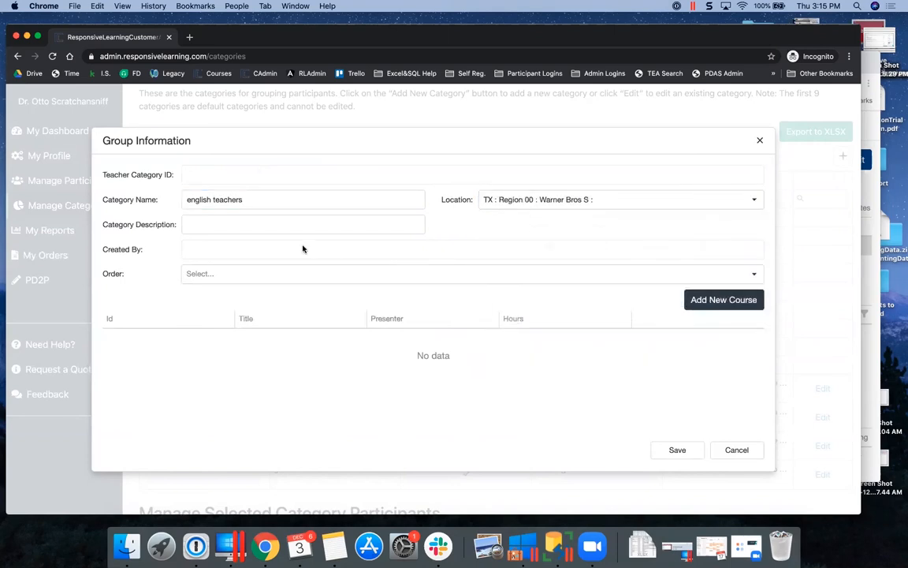
left_click(289, 225)
type("l")
type("la")
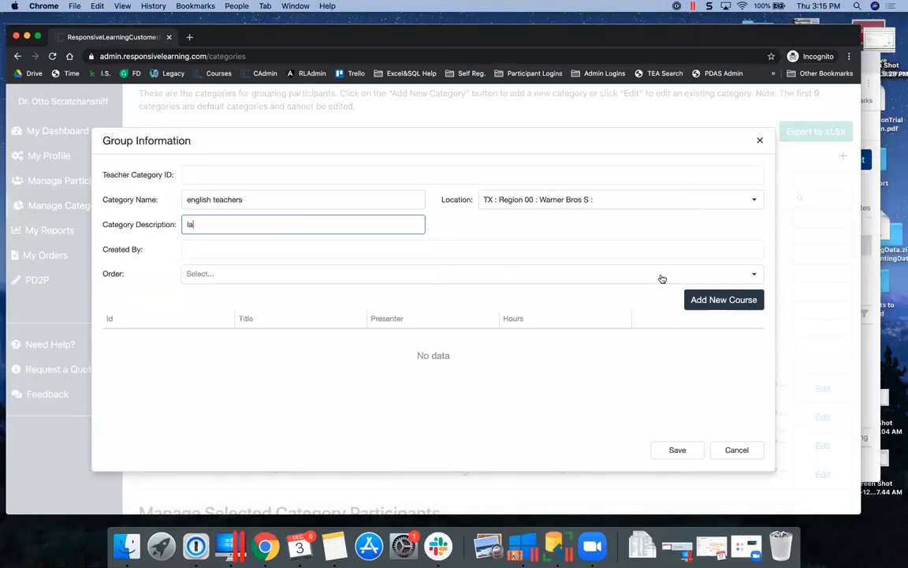
Link the category to the WB GT Update order and attach courses 242 and 228
left_click(754, 273)
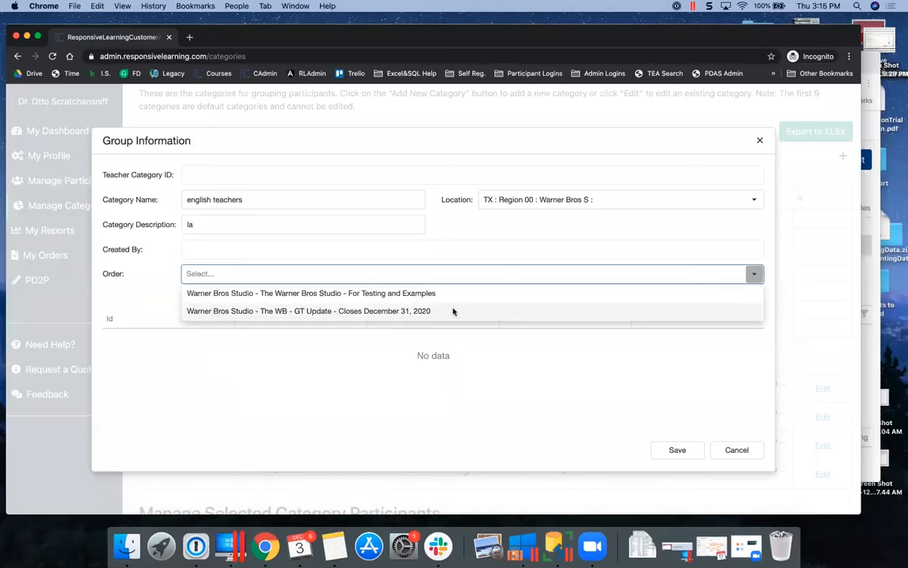
left_click(400, 312)
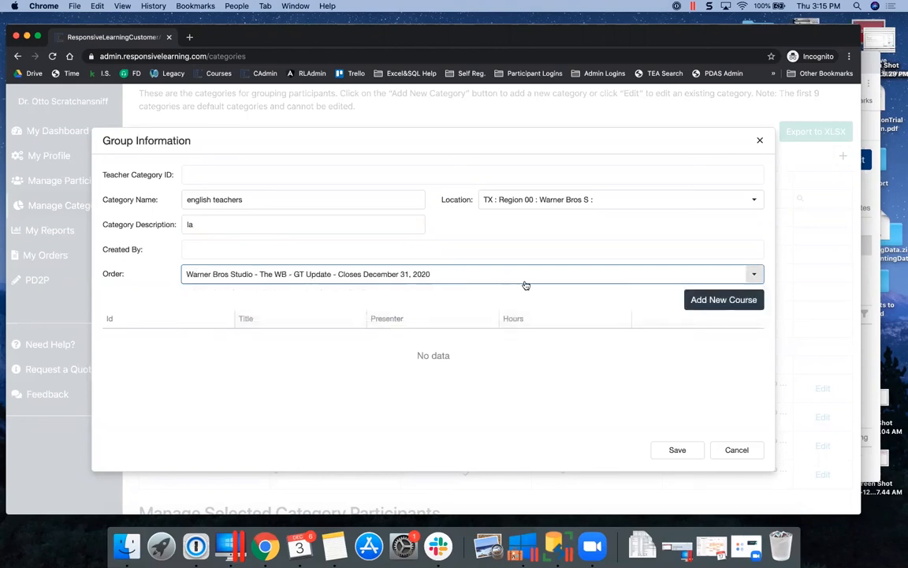
left_click(722, 301)
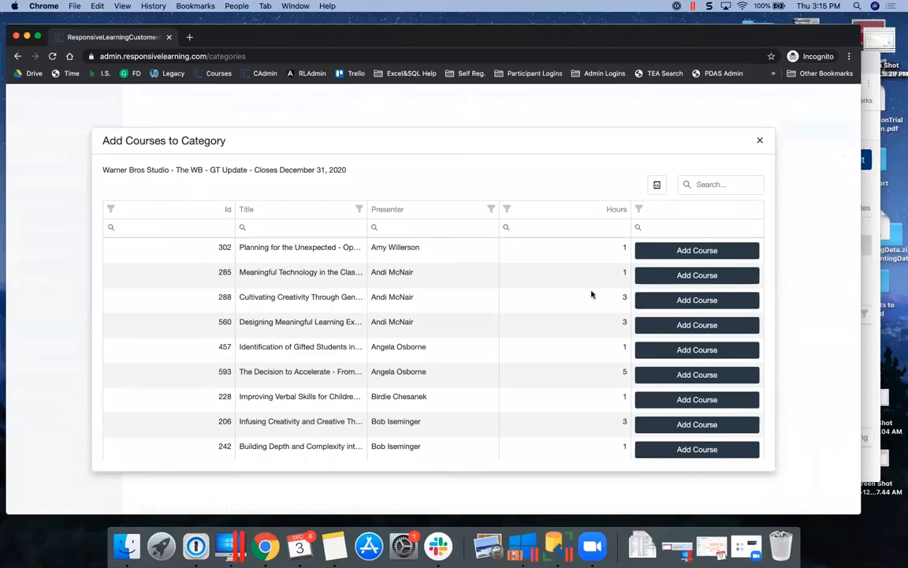
scroll(559, 380, "down", 3)
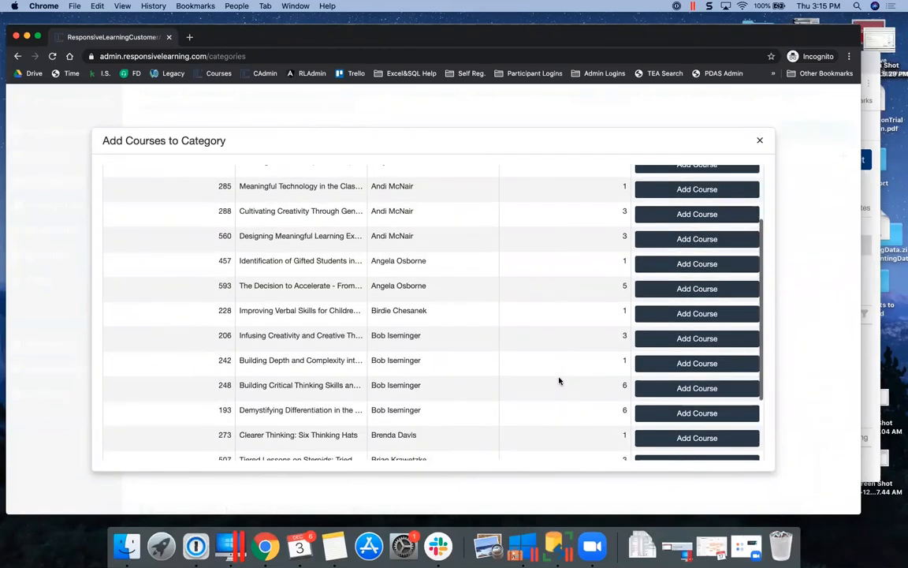
left_click(675, 357)
left_click(667, 307)
scroll(564, 286, "up", 3)
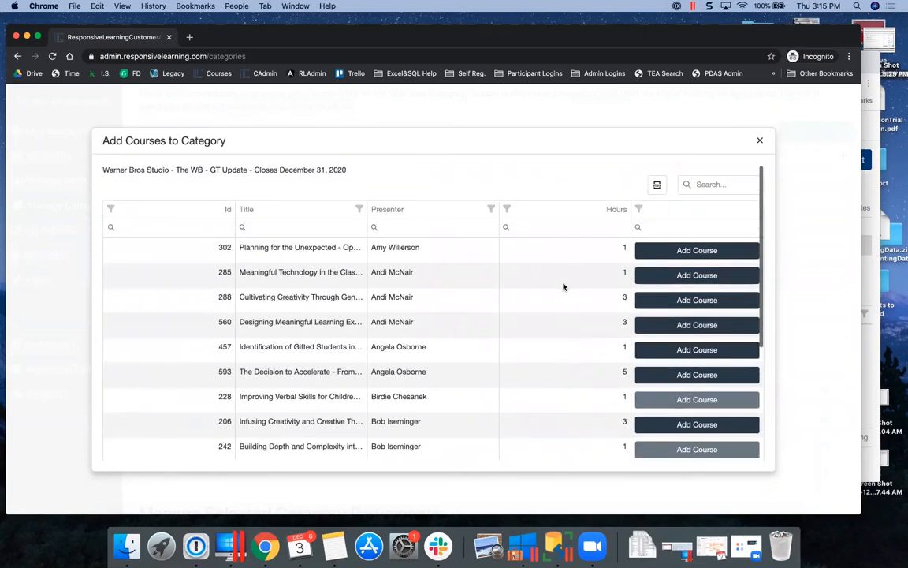
scroll(565, 356, "down", 5)
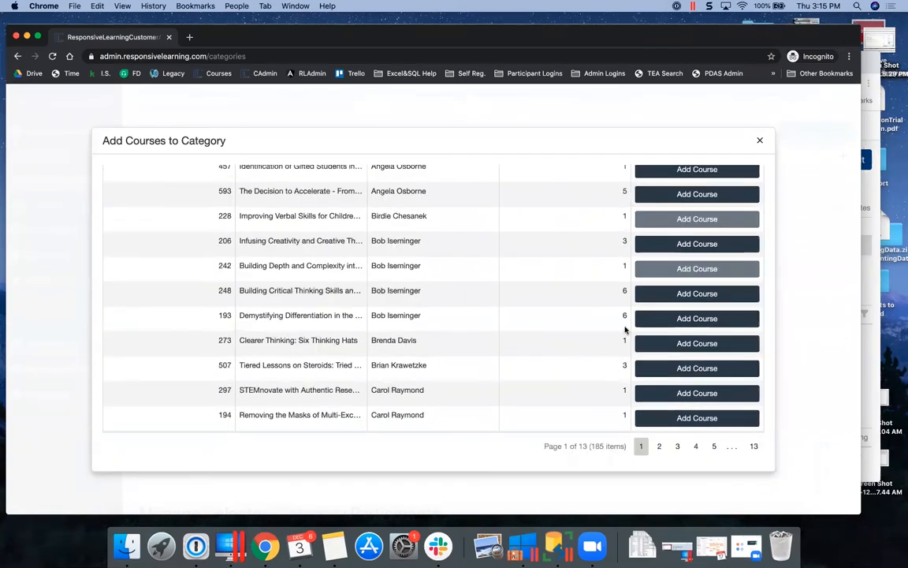
left_click(759, 140)
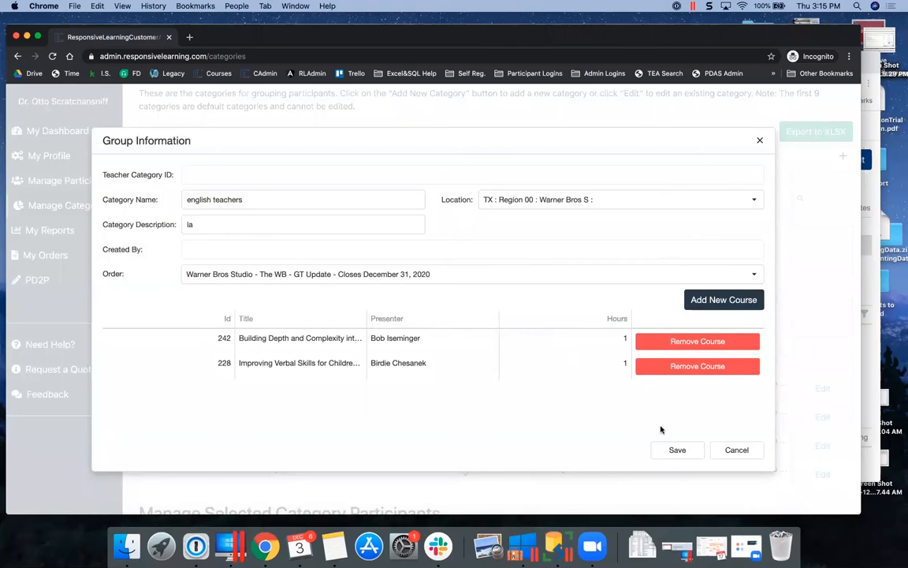
Save the new english teachers category
left_click(676, 450)
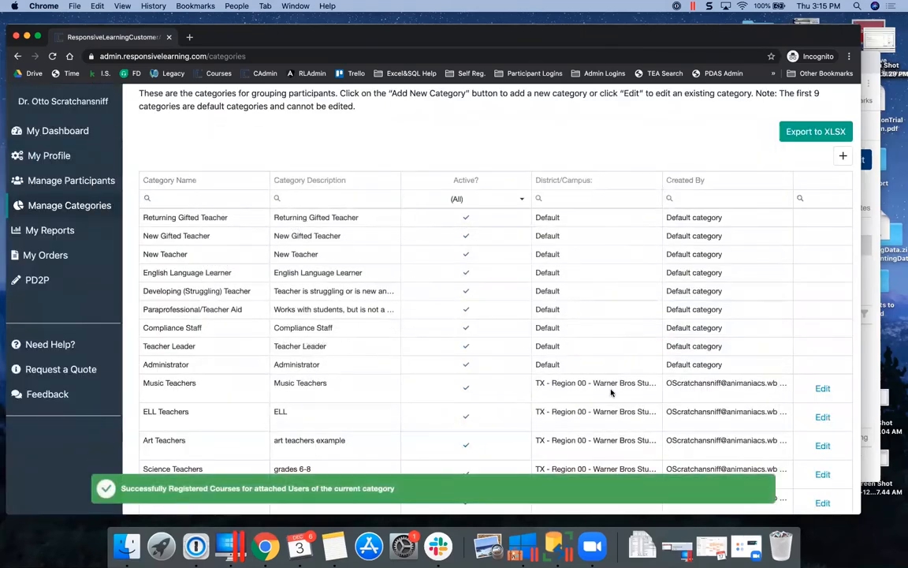
scroll(612, 392, "down", 1)
scroll(610, 392, "down", 3)
scroll(435, 302, "up", 1)
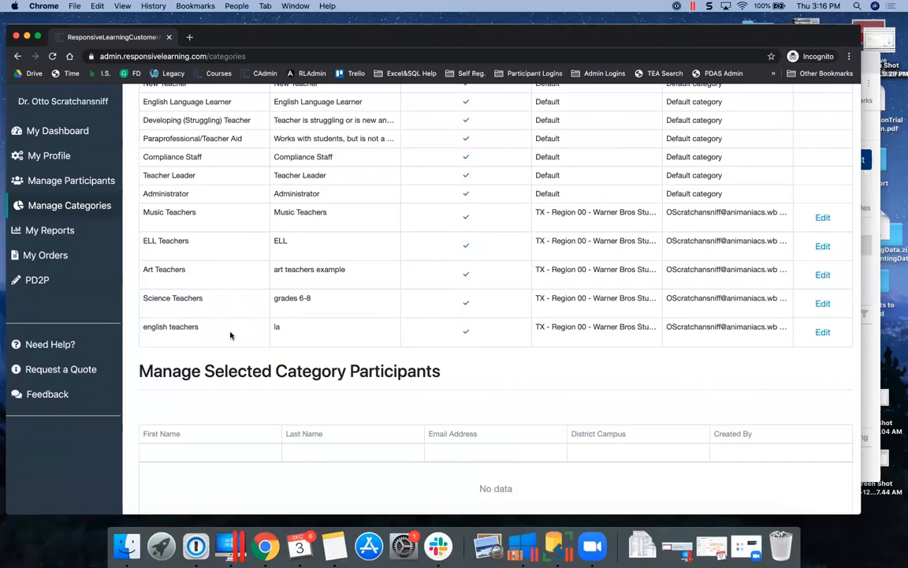
Add all participants from the 'water tower' campus to the english teachers category
left_click(230, 334)
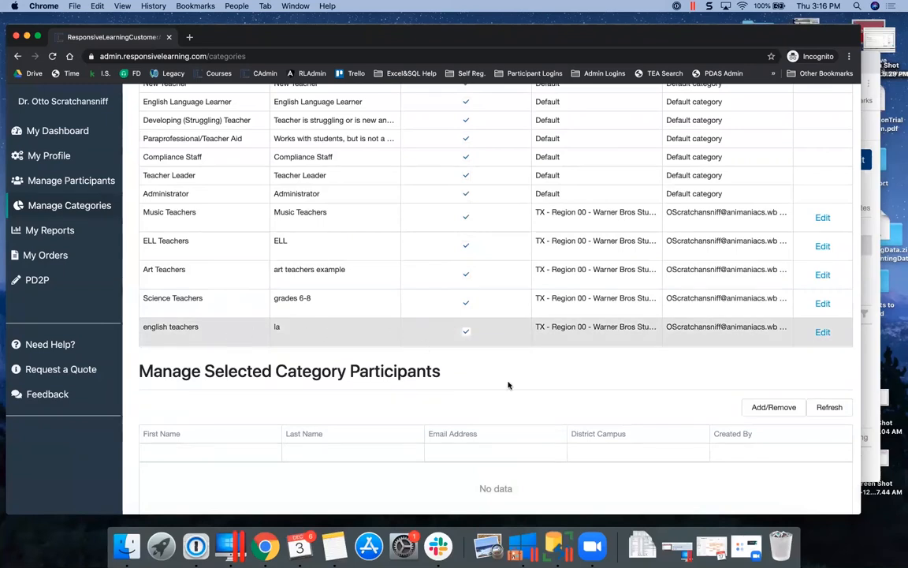
scroll(507, 384, "down", 1)
left_click(773, 363)
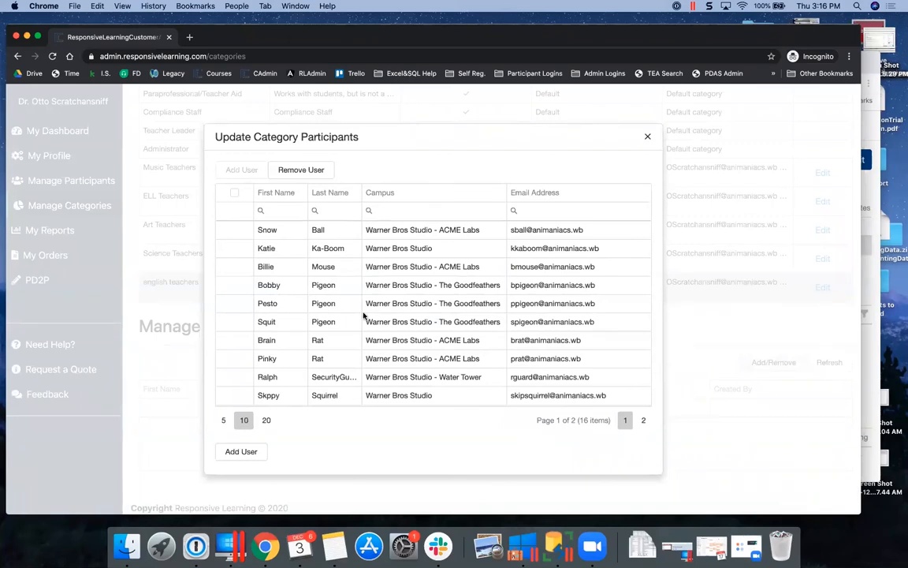
left_click(405, 211)
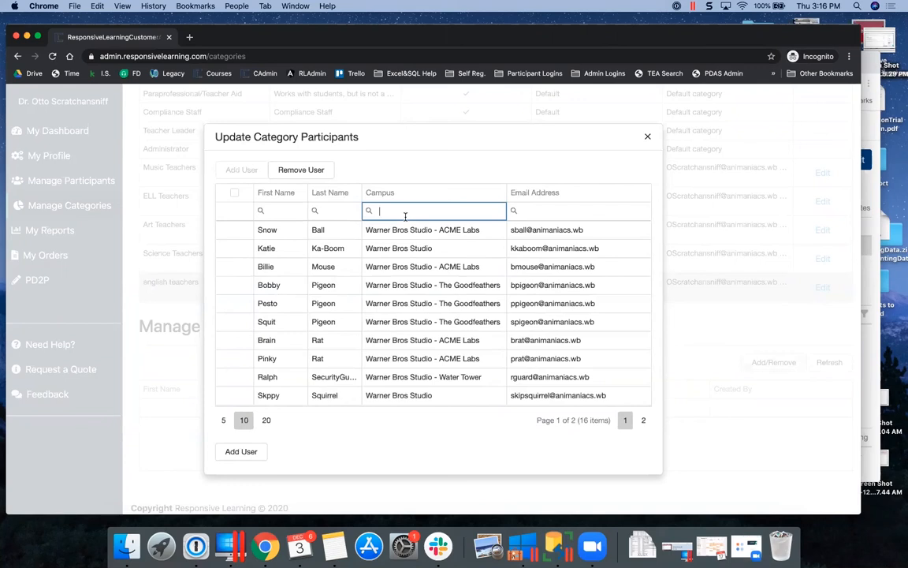
type("water tower")
left_click(234, 192)
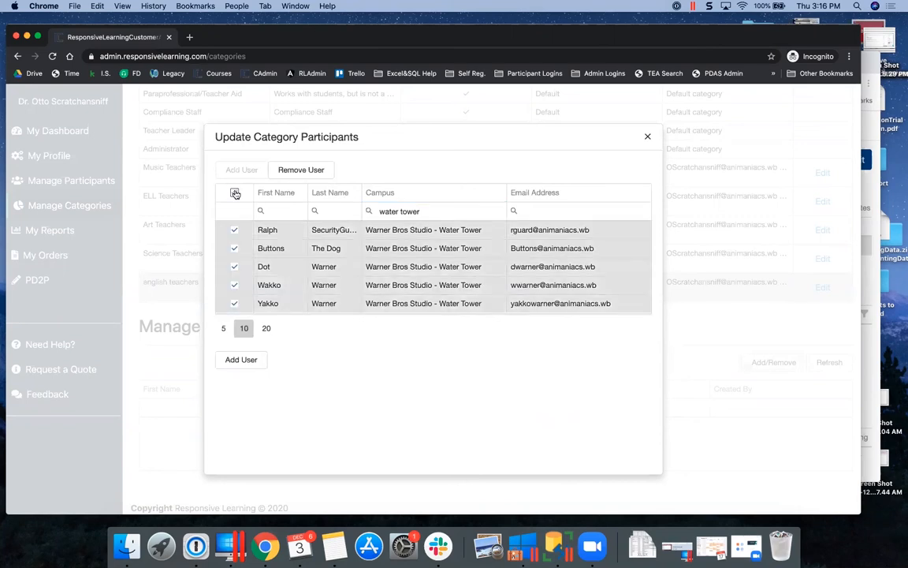
left_click(241, 361)
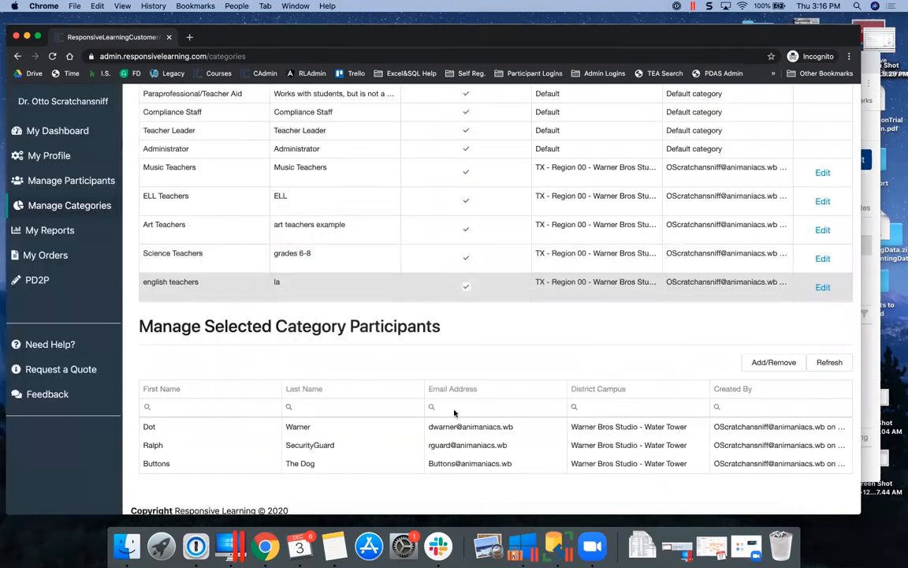
Refresh the english teachers participant list, check the participant's course site, then go to Manage Participants
left_click(836, 363)
scroll(788, 371, "down", 2)
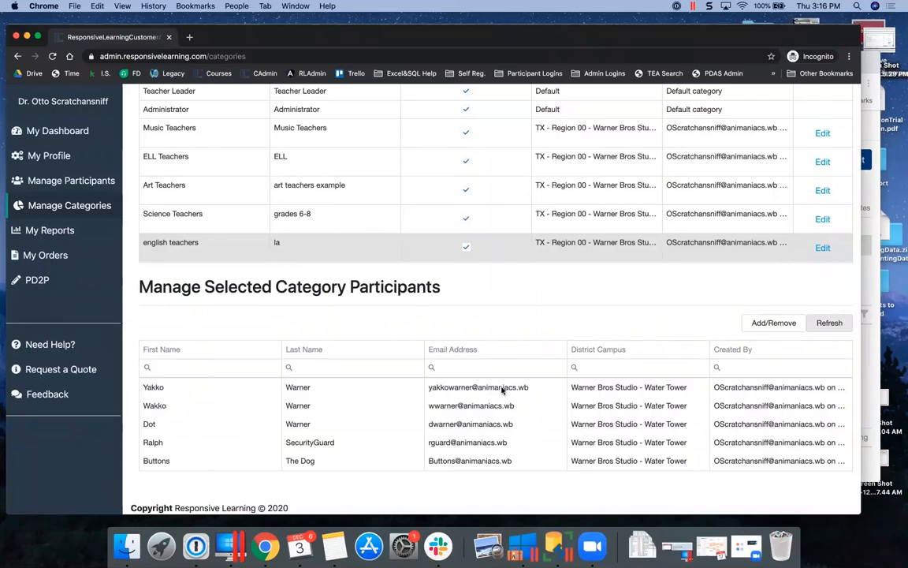
left_click(874, 60)
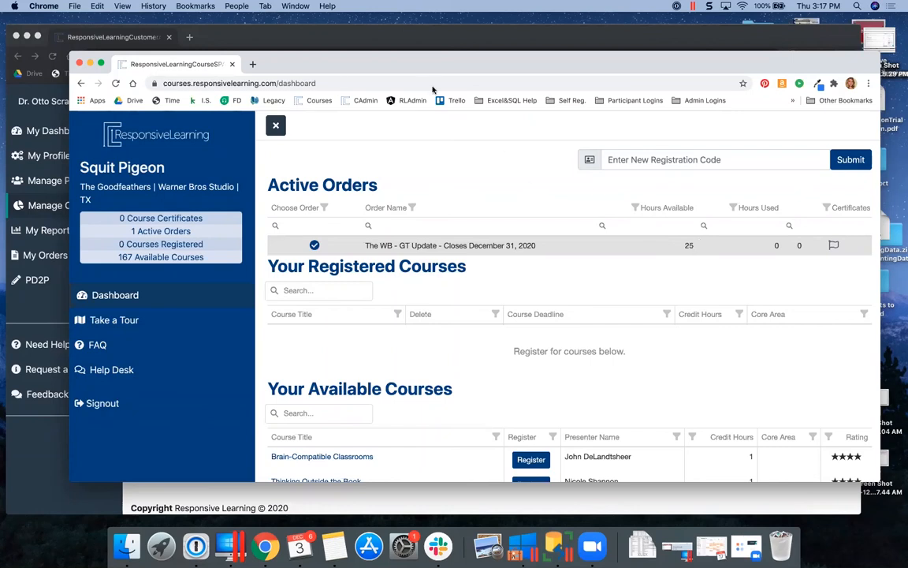
left_click(373, 36)
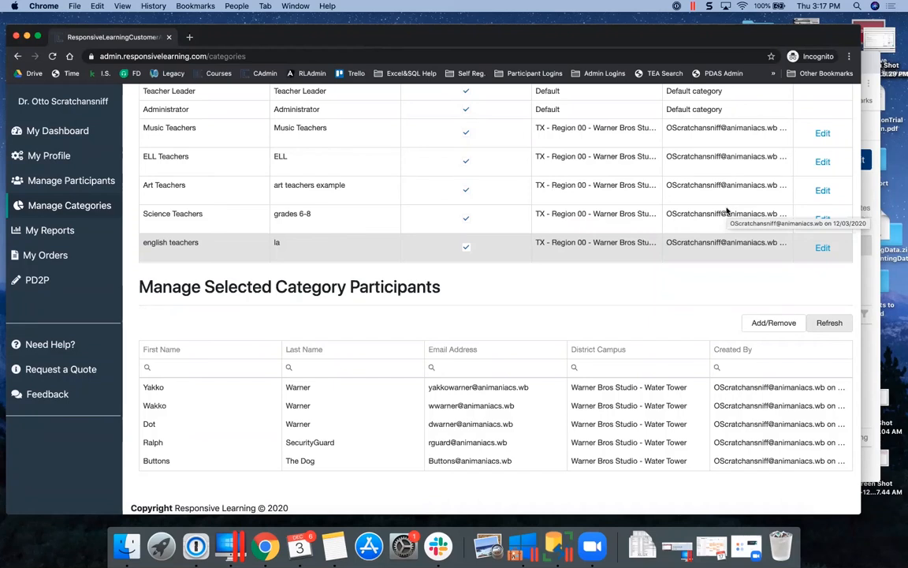
left_click(59, 186)
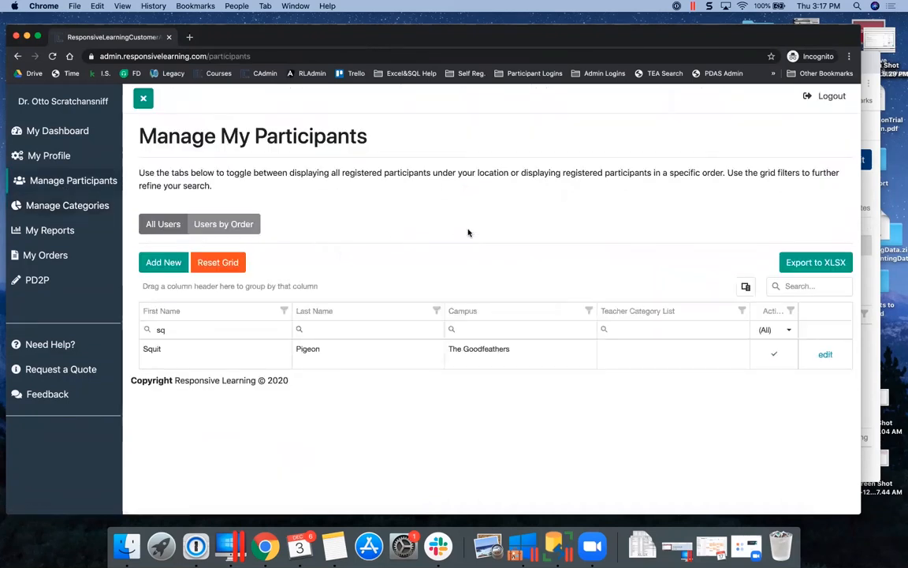
Open the blank Add New participant User Details form
left_click(167, 262)
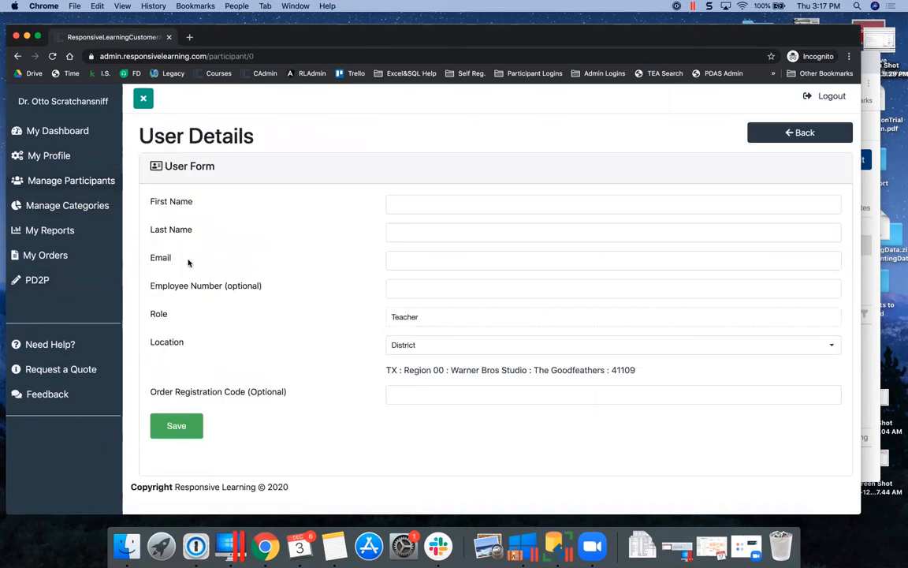